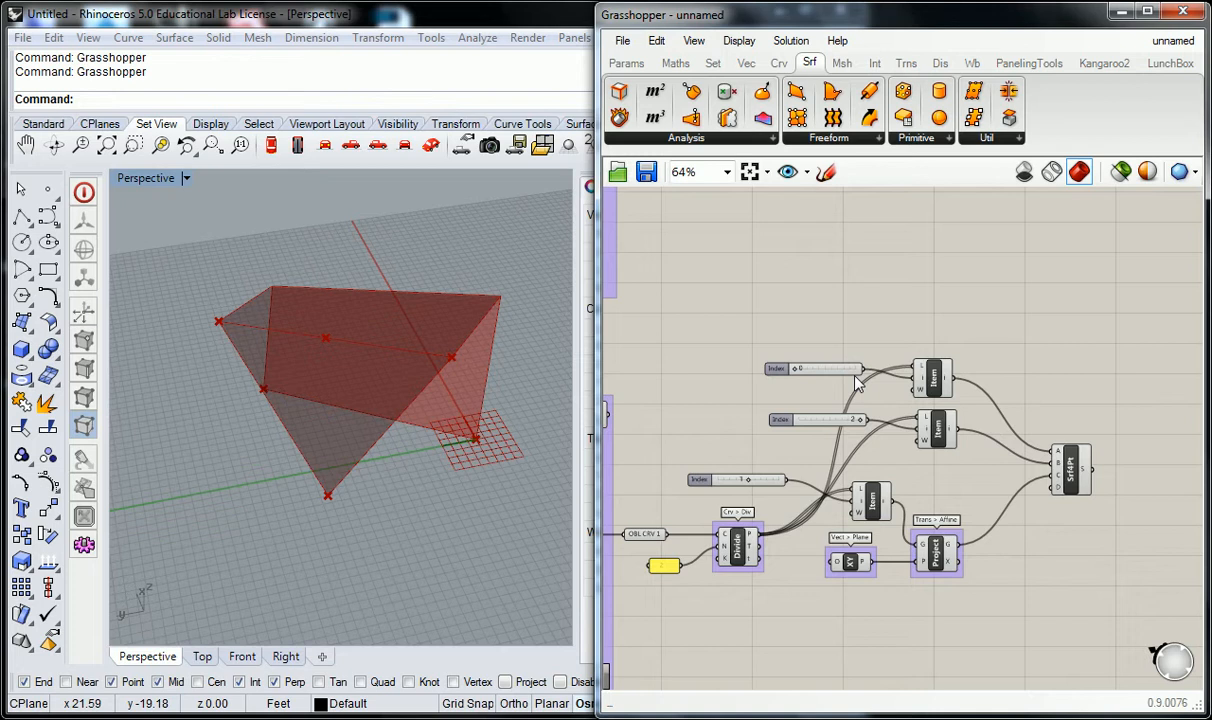
right_drag(463, 460, 419, 477)
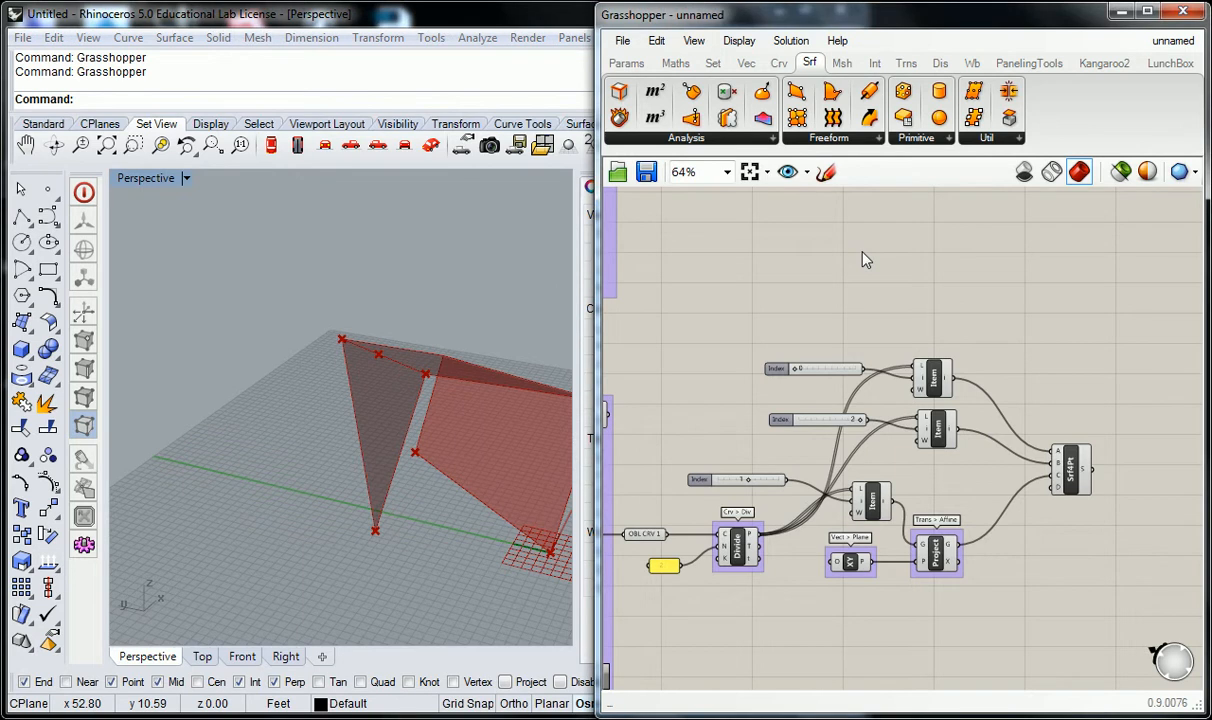
right_drag(955, 325, 902, 299)
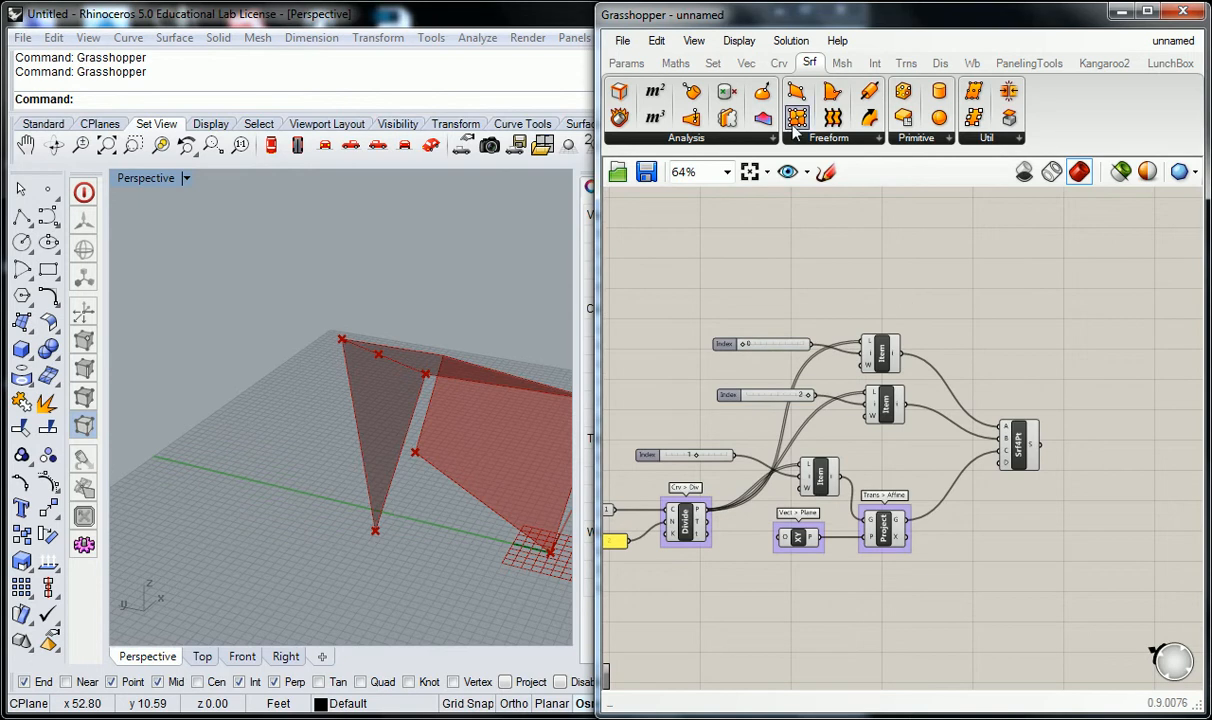
click(906, 64)
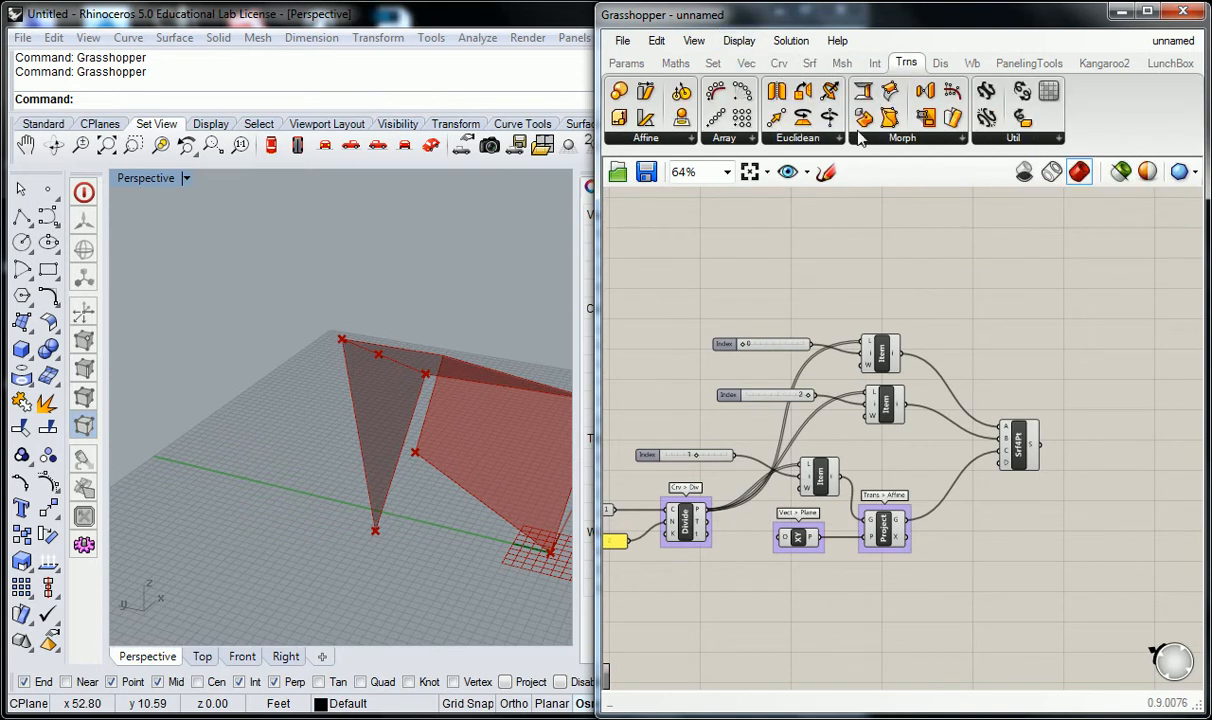
click(782, 139)
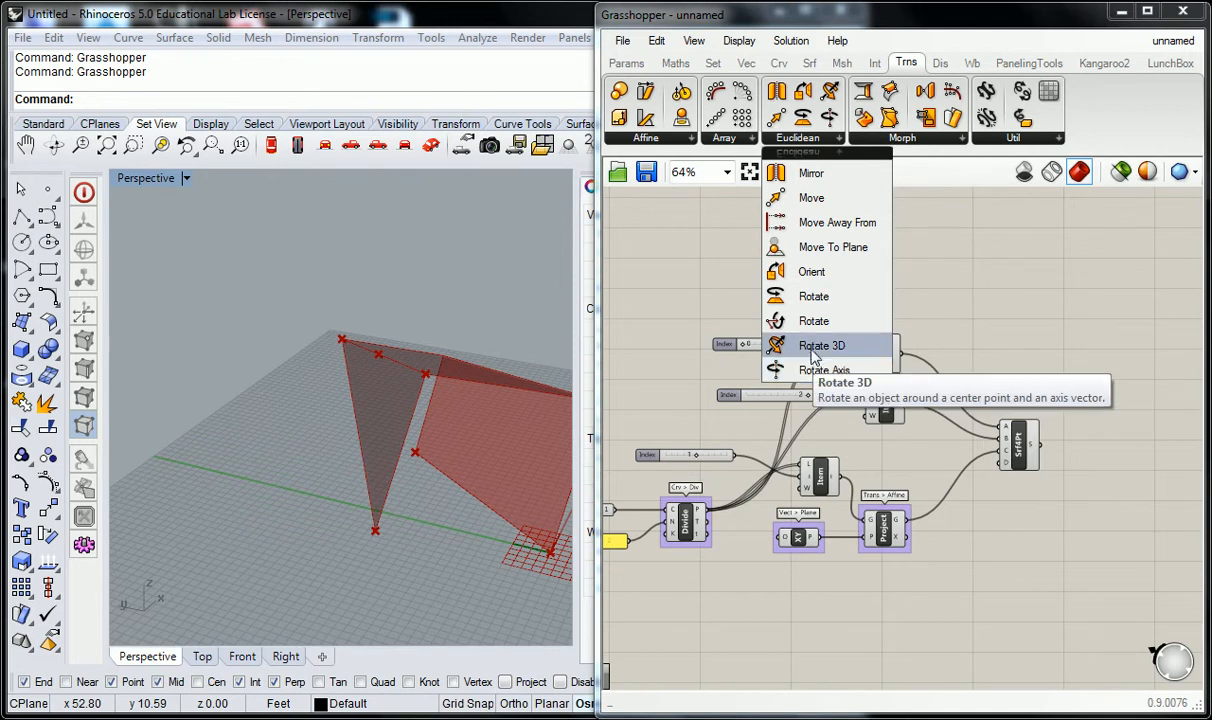
click(809, 347)
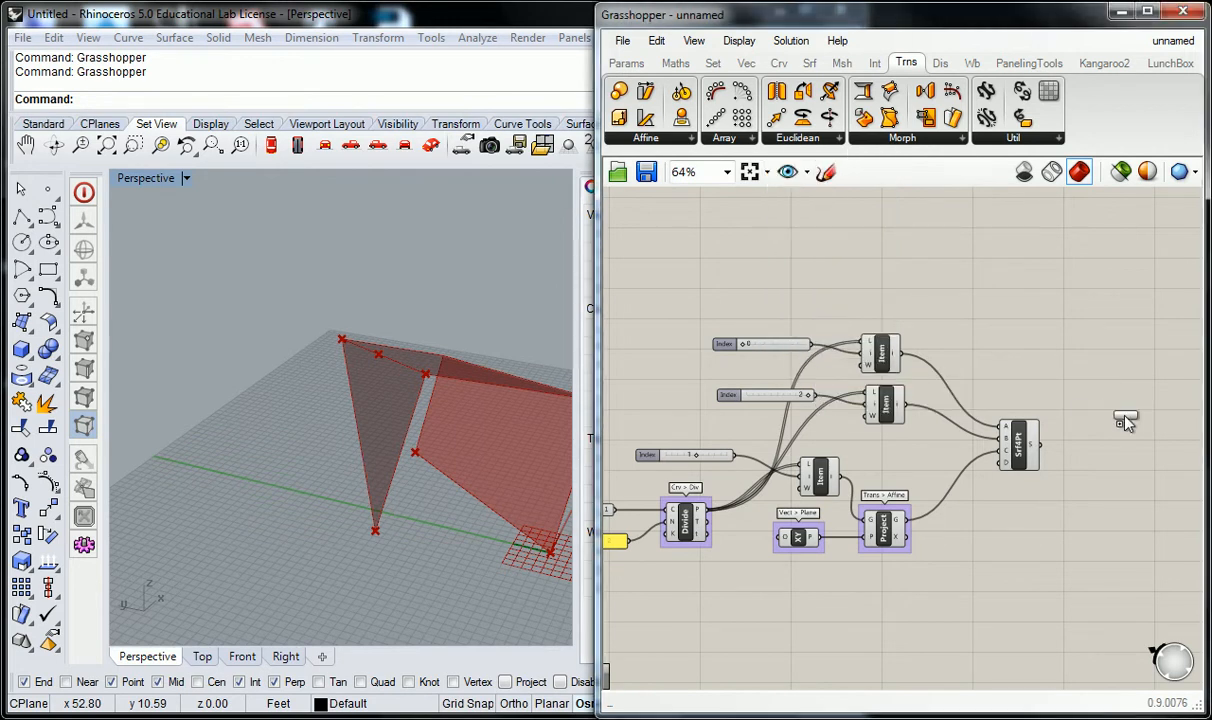
click(1125, 456)
right_drag(1125, 491, 982, 437)
drag(983, 411, 983, 463)
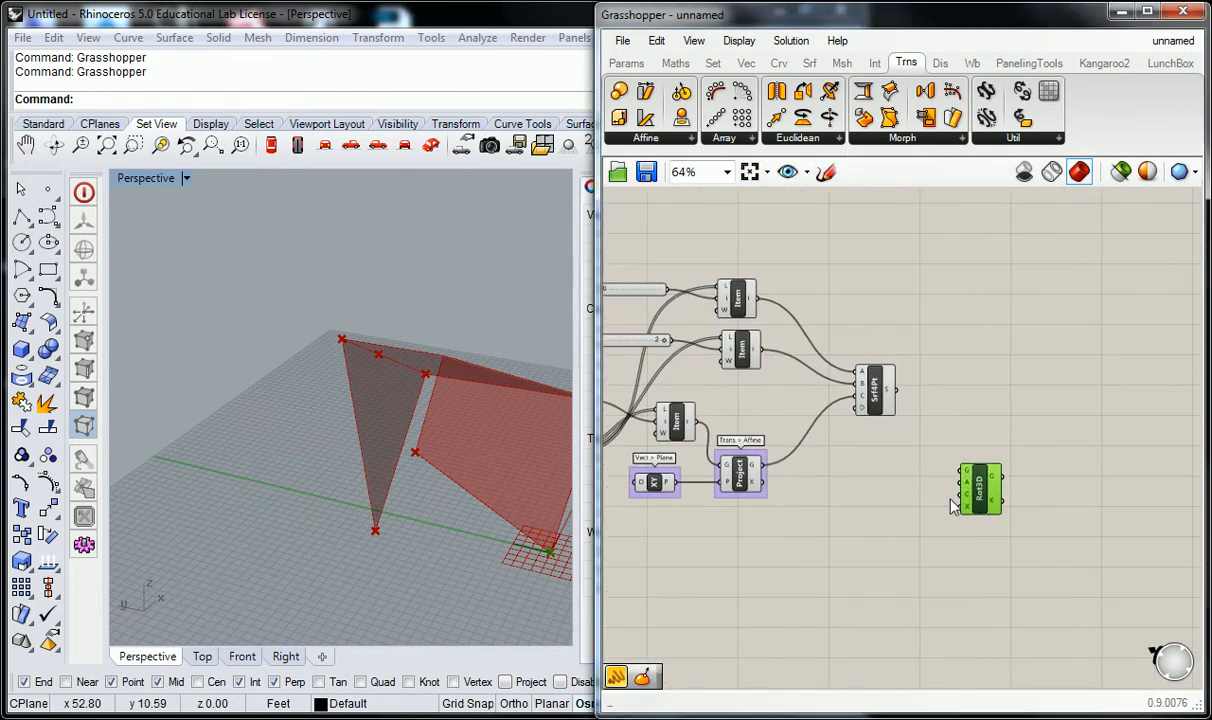
scroll(983, 468, up, 2)
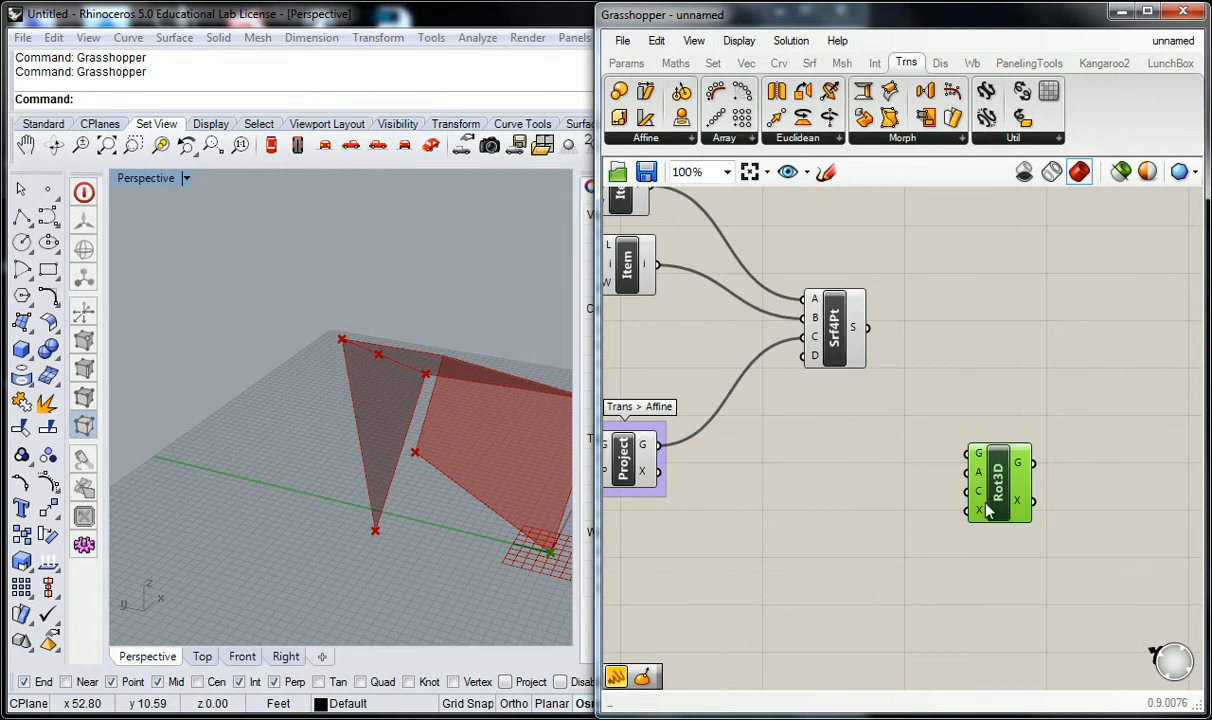
key(Delete)
Add a Rotate Axis component to the canvas and position it below the projection and four-point surface components.
click(837, 139)
drag(835, 350, 1016, 468)
click(901, 434)
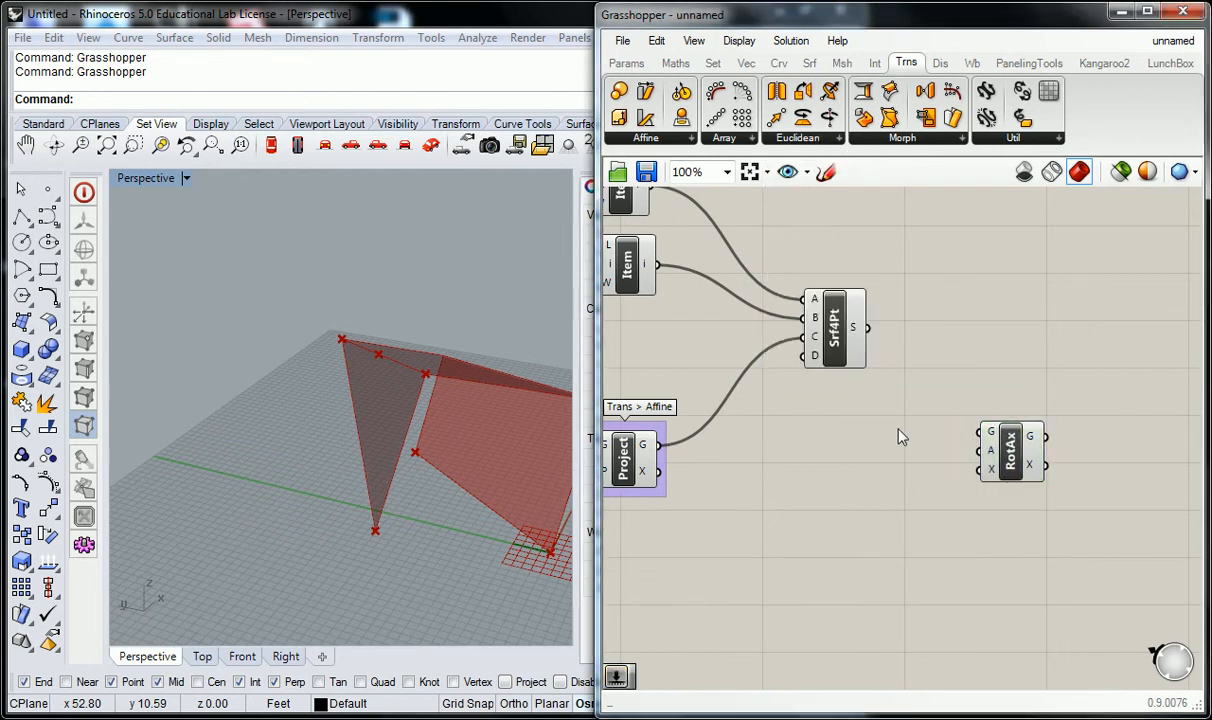
scroll(868, 424, down, 3)
scroll(866, 417, up, 2)
right_drag(376, 441, 408, 443)
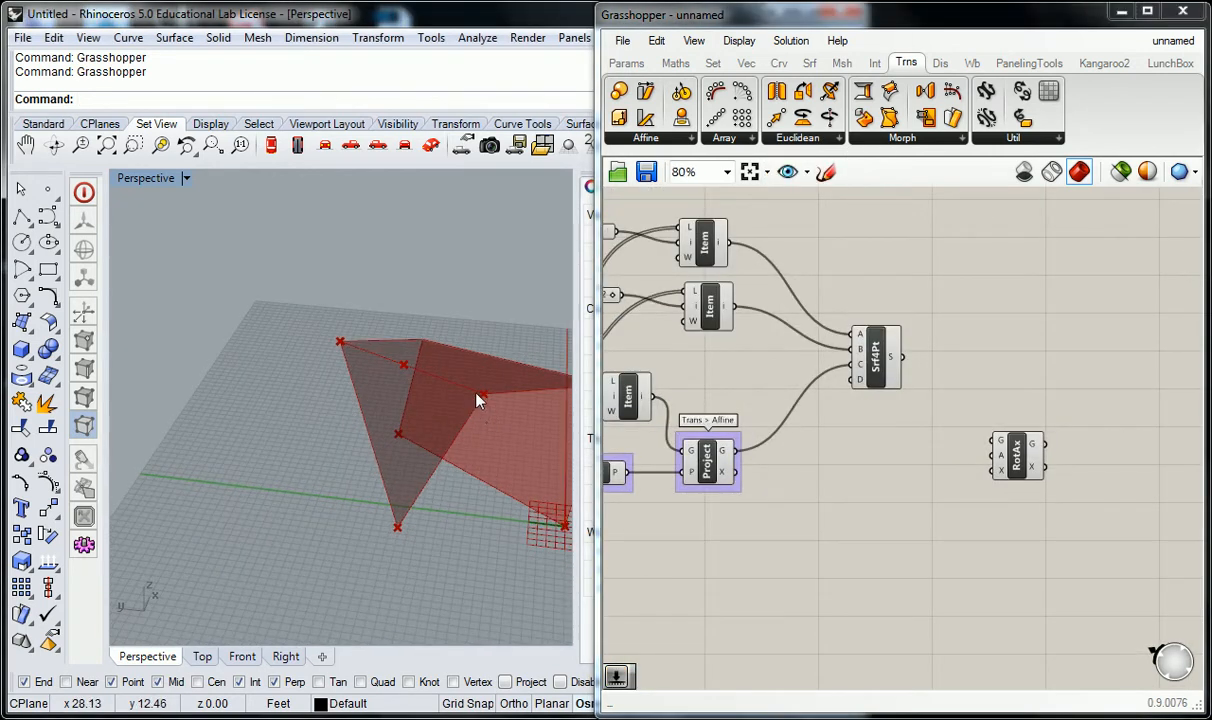
right_drag(726, 368, 851, 336)
drag(1144, 428, 1103, 459)
click(858, 482)
right_drag(858, 482, 954, 430)
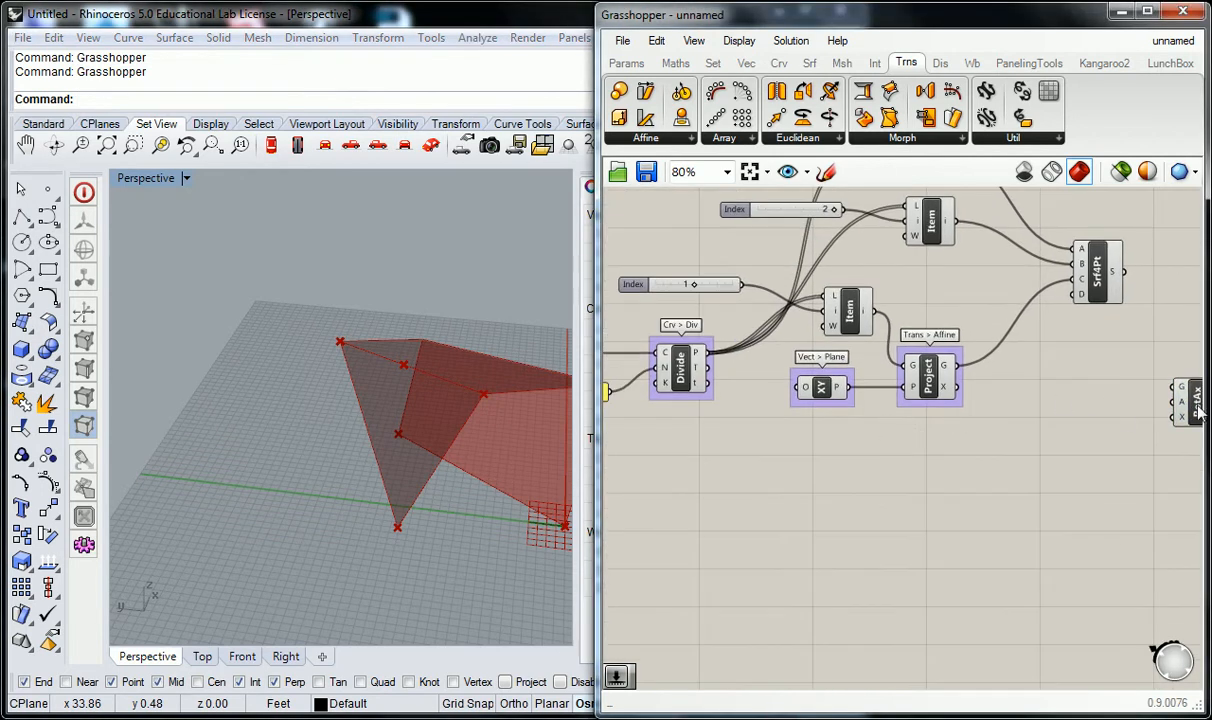
drag(1195, 406, 1054, 492)
Connect the OBL CRV 1 curve to the axis input X of the Rotate Axis component.
click(722, 400)
click(683, 359)
click(777, 376)
right_drag(785, 354, 948, 364)
scroll(942, 357, down, 1)
drag(1164, 480, 981, 492)
click(862, 443)
click(771, 369)
right_drag(490, 391, 557, 494)
drag(796, 367, 961, 498)
click(1110, 456)
Move the Rotate Axis component past the Project component and connect Project's geometry output to its geometry input G.
right_drag(1113, 455, 926, 481)
drag(793, 511, 1079, 476)
click(1010, 325)
click(946, 393)
click(868, 425)
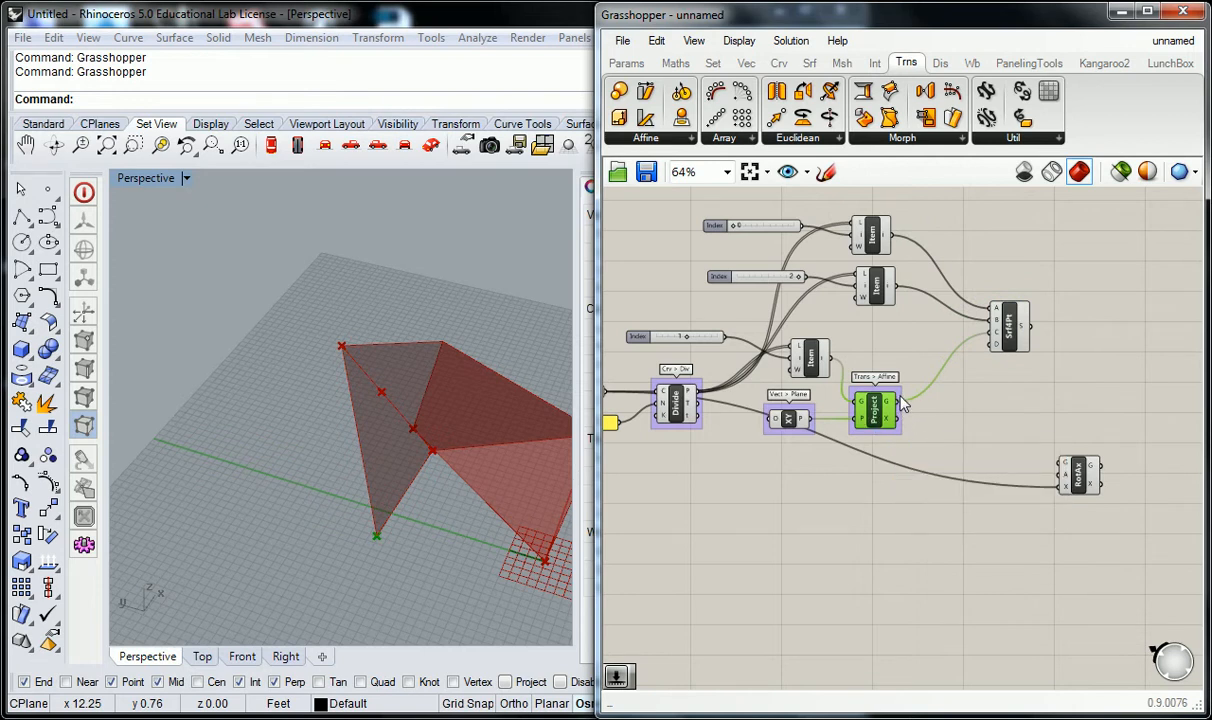
drag(899, 403, 1061, 463)
click(1044, 424)
Add a Radians component and connect its output to the angle input A of Rotate Axis.
right_drag(463, 408, 390, 365)
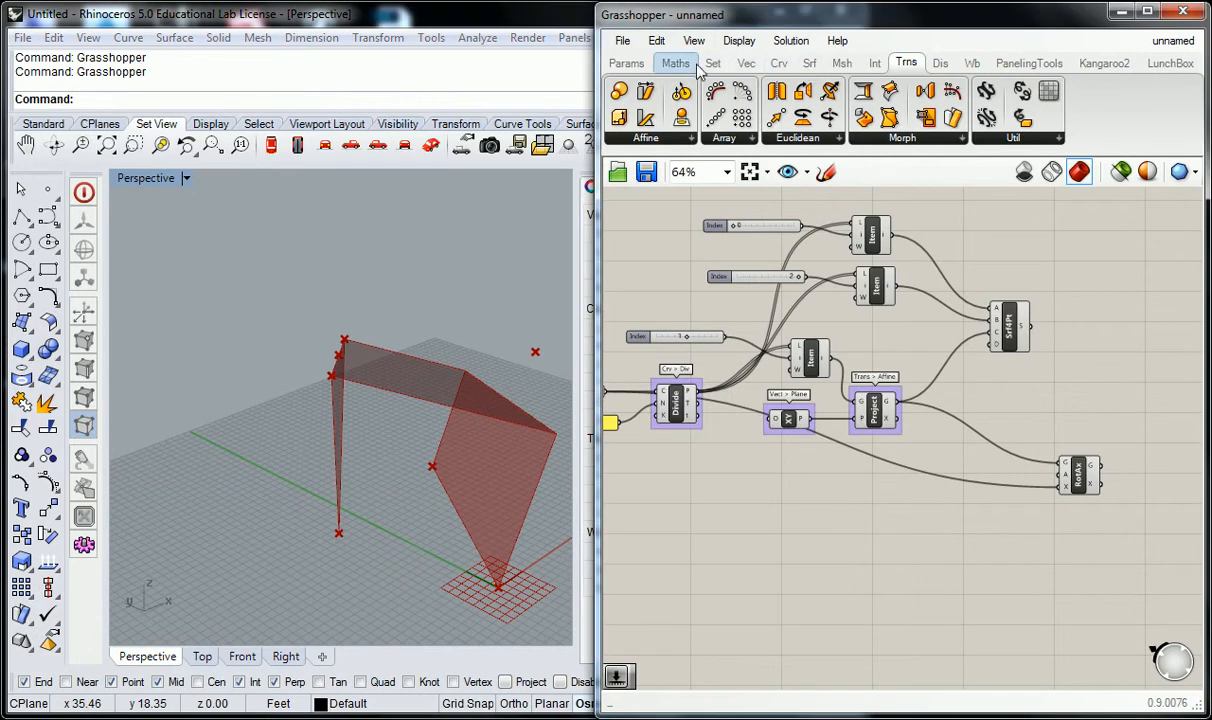
click(628, 64)
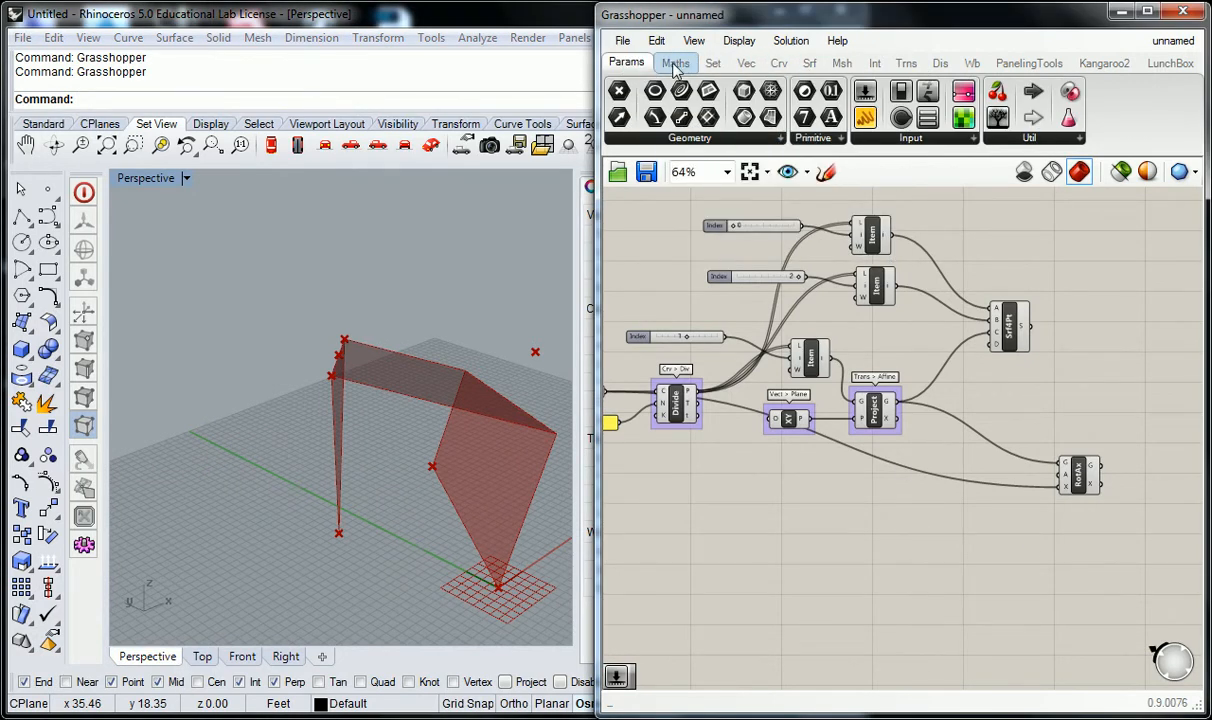
click(674, 63)
click(1040, 140)
drag(1090, 319, 1063, 477)
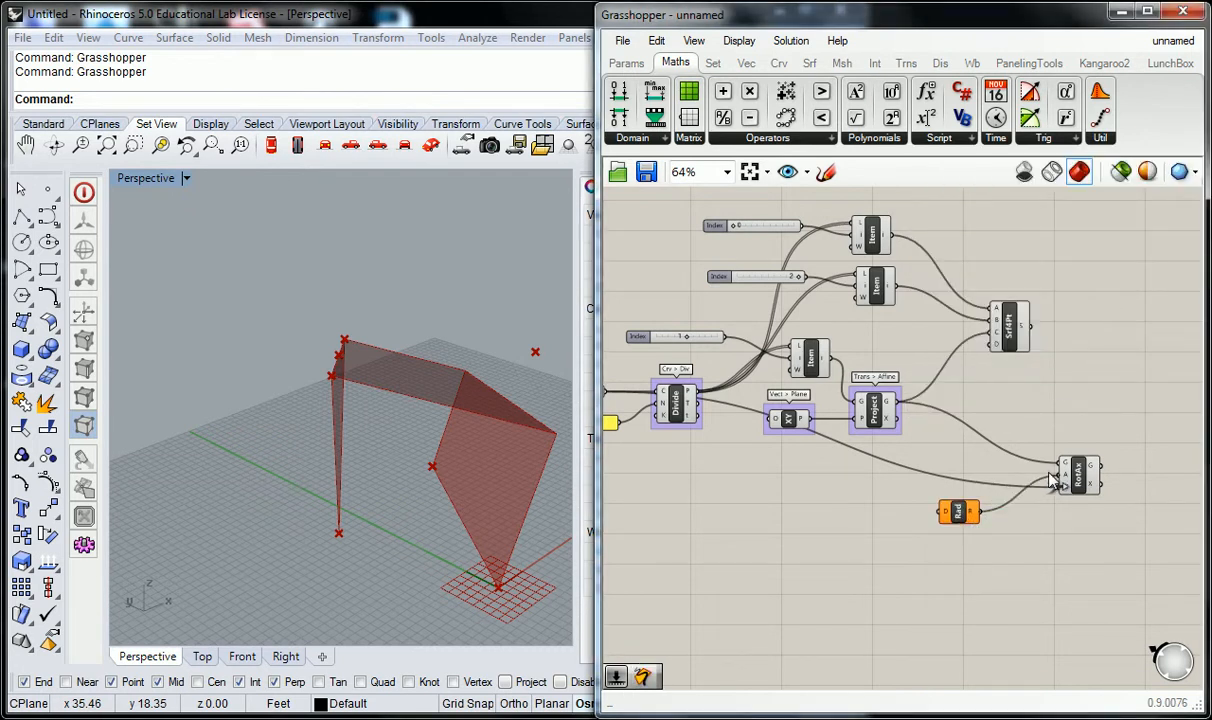
Create a 0 to 360 number slider, connect it to the Radians component's degrees input and place it beside that component.
double_click(825, 507)
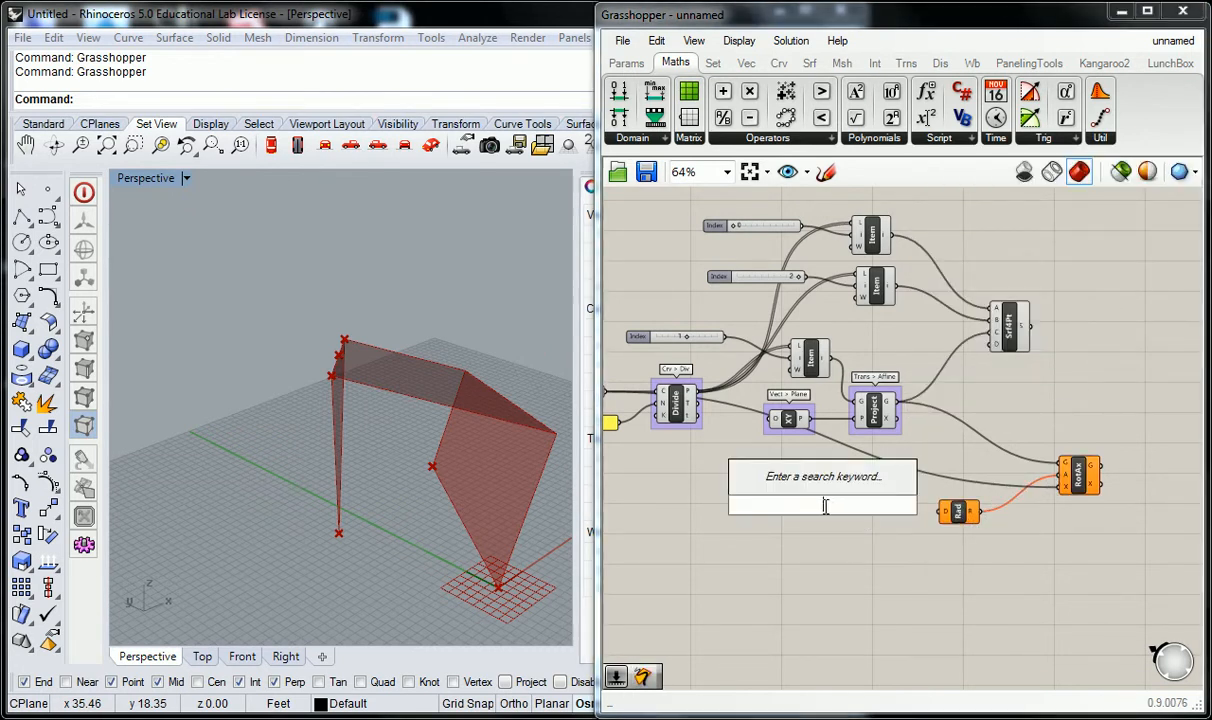
text(0<360)
key(Return)
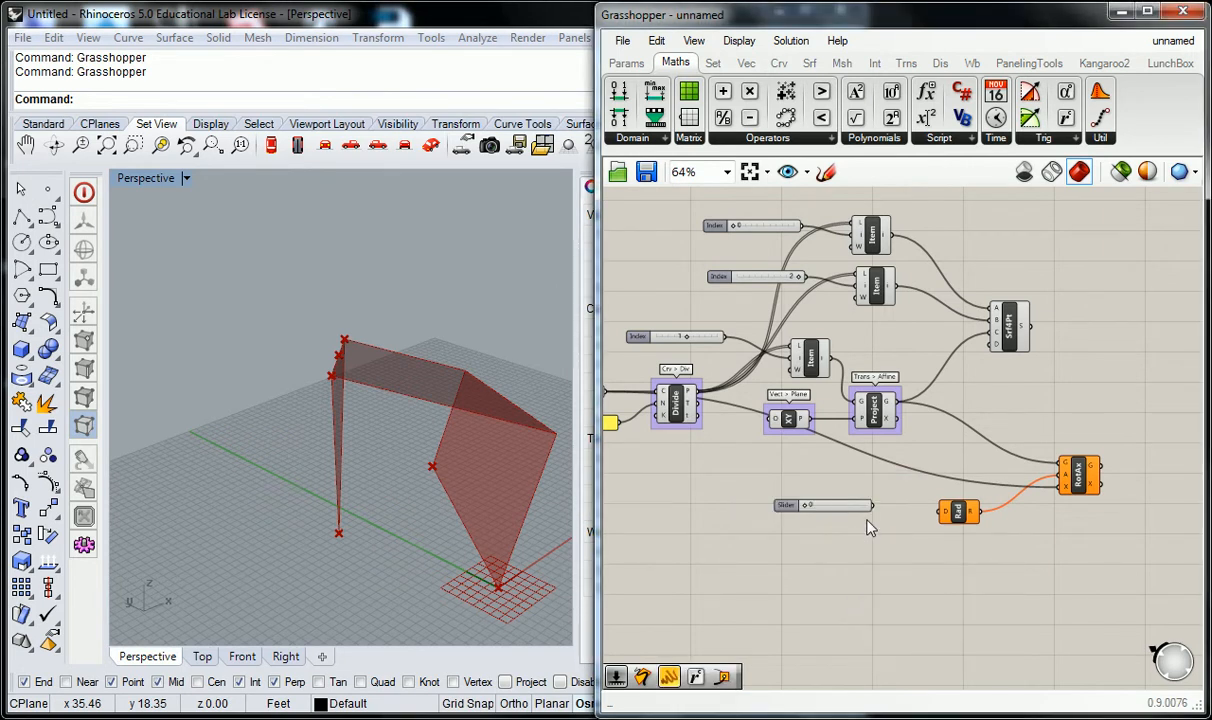
drag(912, 518, 943, 512)
drag(800, 510, 826, 514)
click(976, 467)
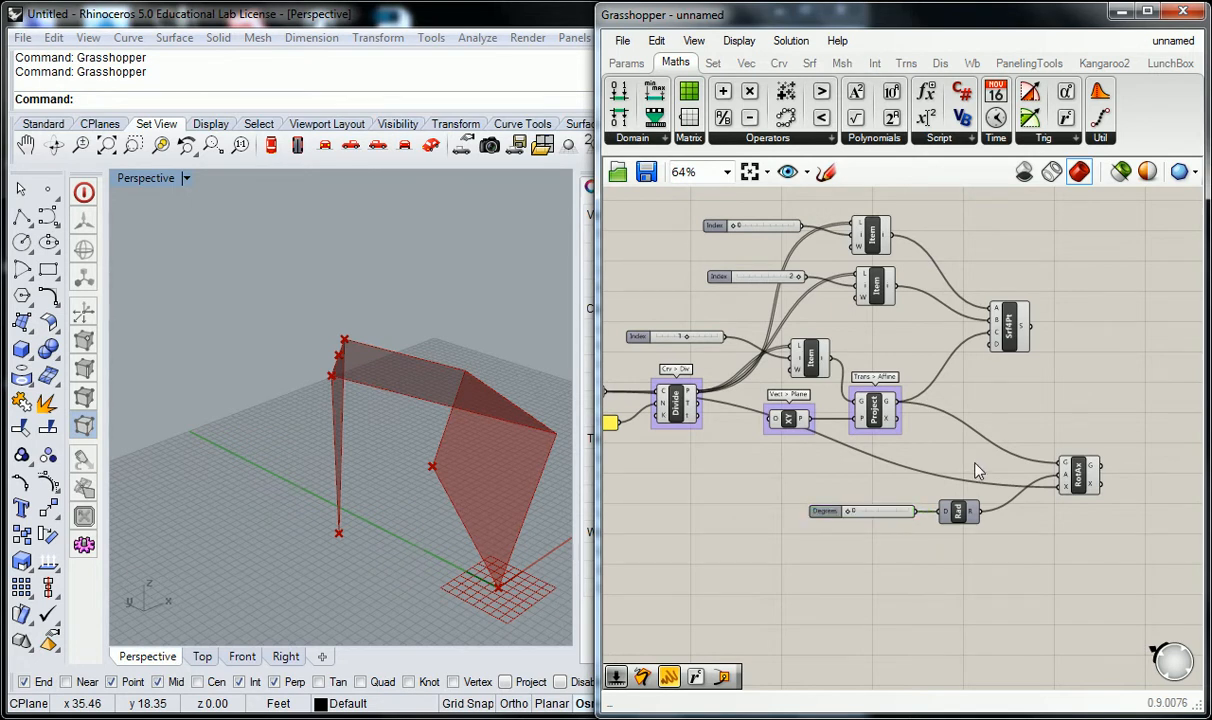
Set the Degrees slider to 287 to test the rotation of the projected point.
drag(849, 512, 896, 510)
right_drag(547, 433, 74, 430)
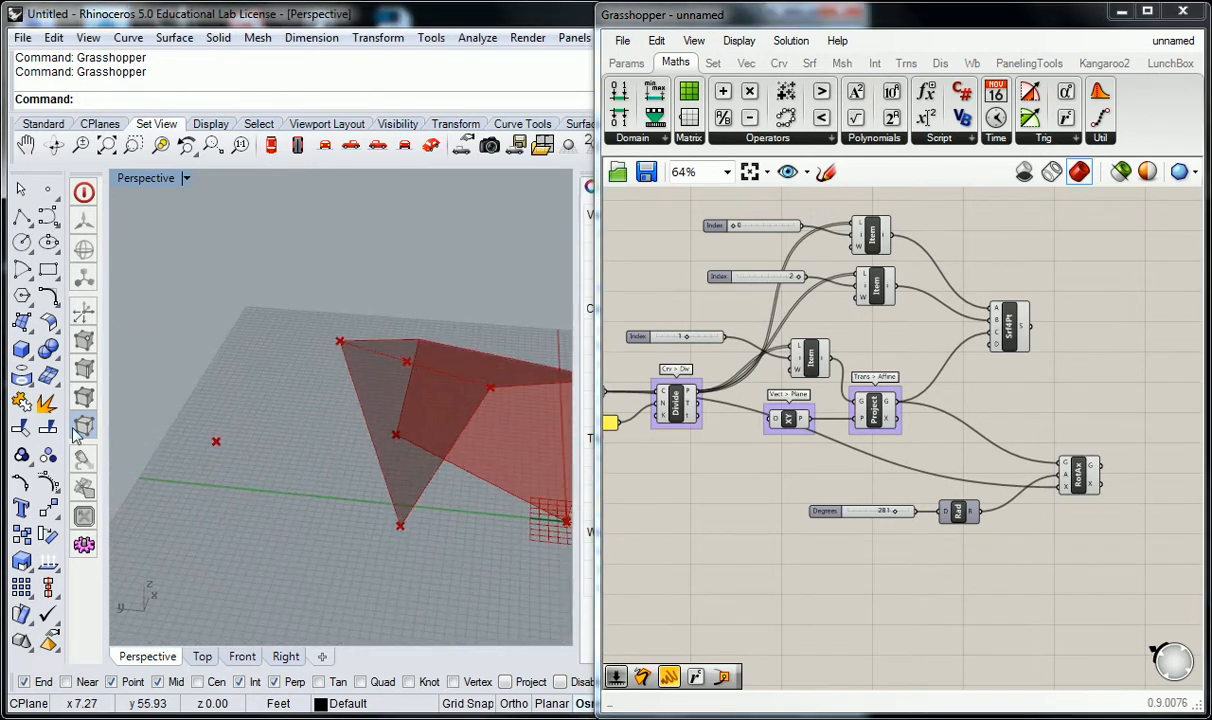
click(878, 514)
drag(878, 514, 889, 514)
Move the Srf4Pt component farther along the canvas and replace its C input with the Rotate Axis geometry output.
right_drag(1015, 404, 833, 417)
click(851, 390)
drag(851, 390, 1028, 394)
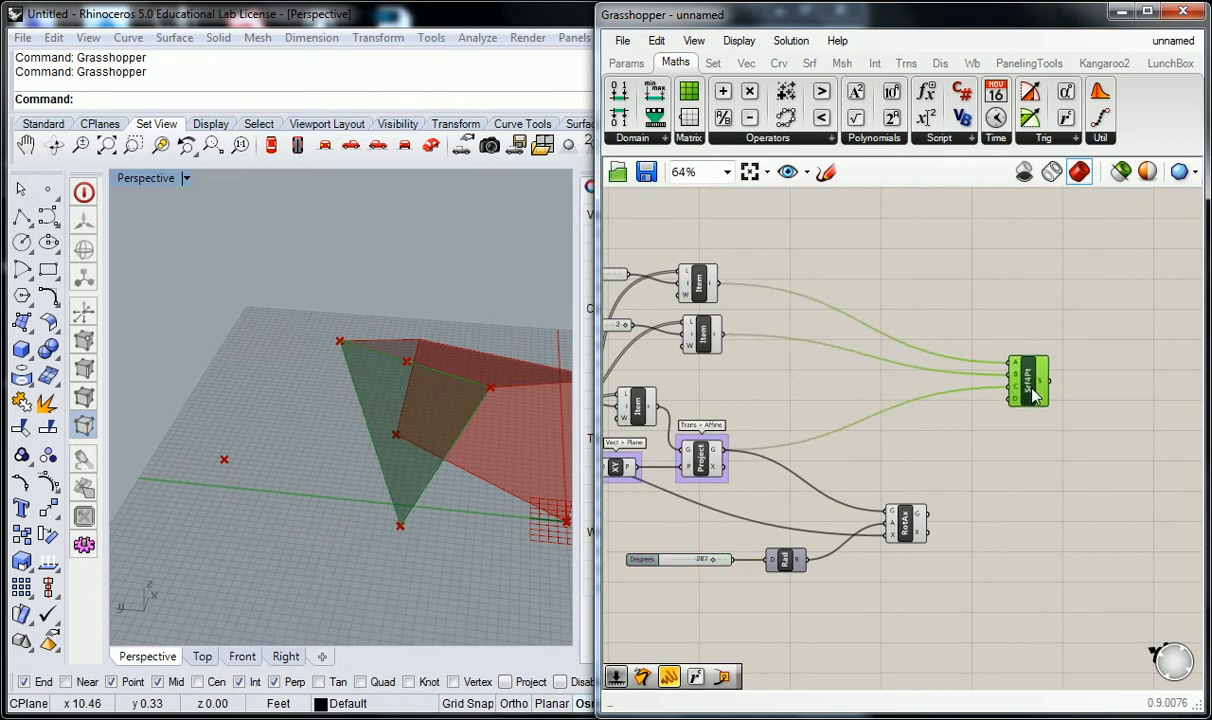
right_drag(758, 488, 880, 461)
click(825, 433)
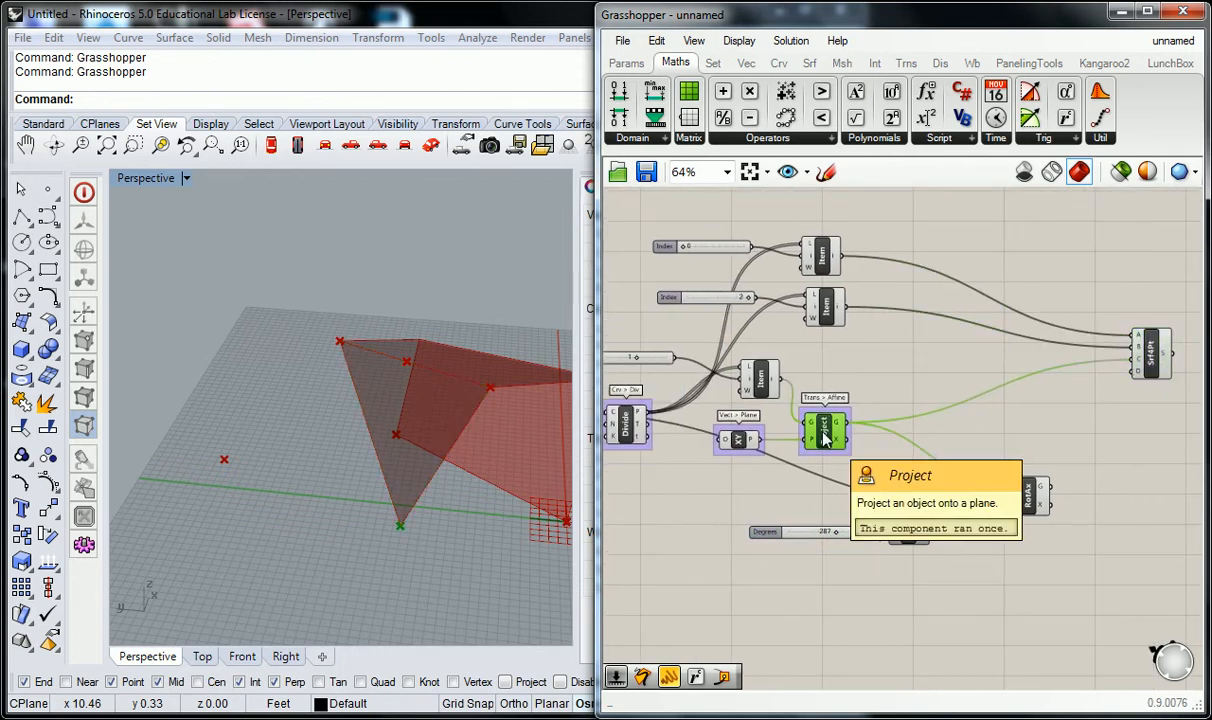
drag(1049, 487, 1136, 366)
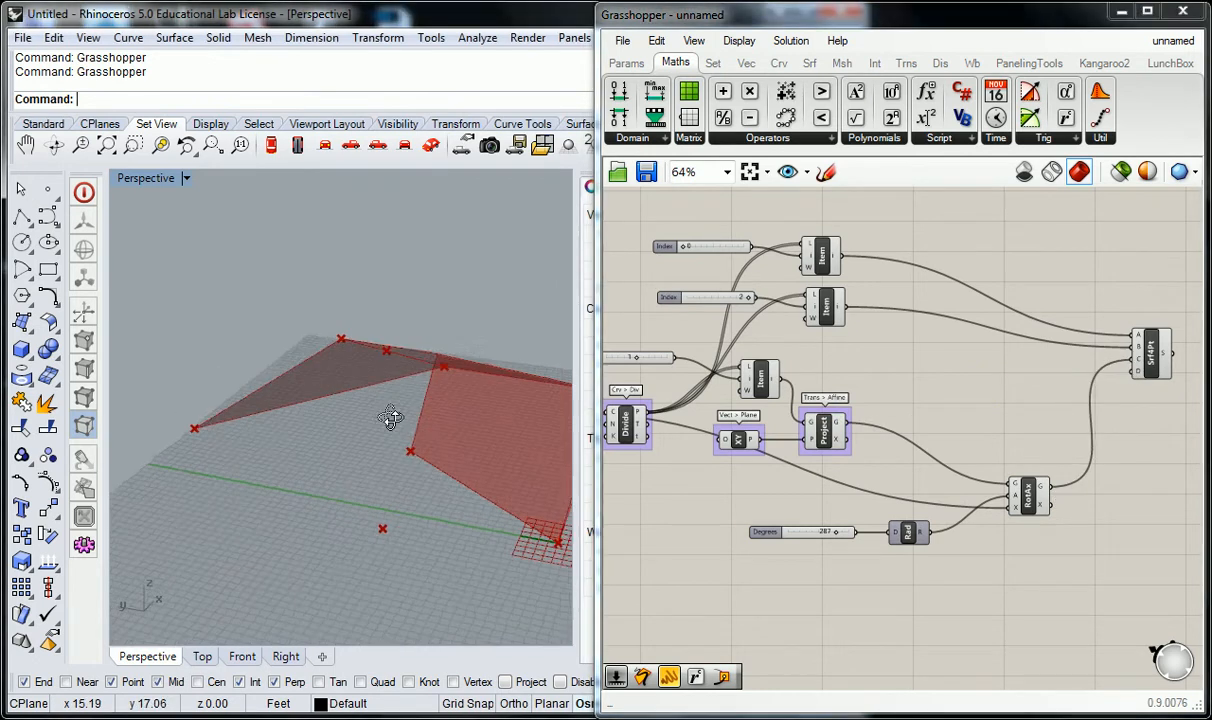
Set the Degrees slider to 338 and move the slider, Radians and Rotate Axis components together farther below the Project component.
drag(834, 530, 848, 542)
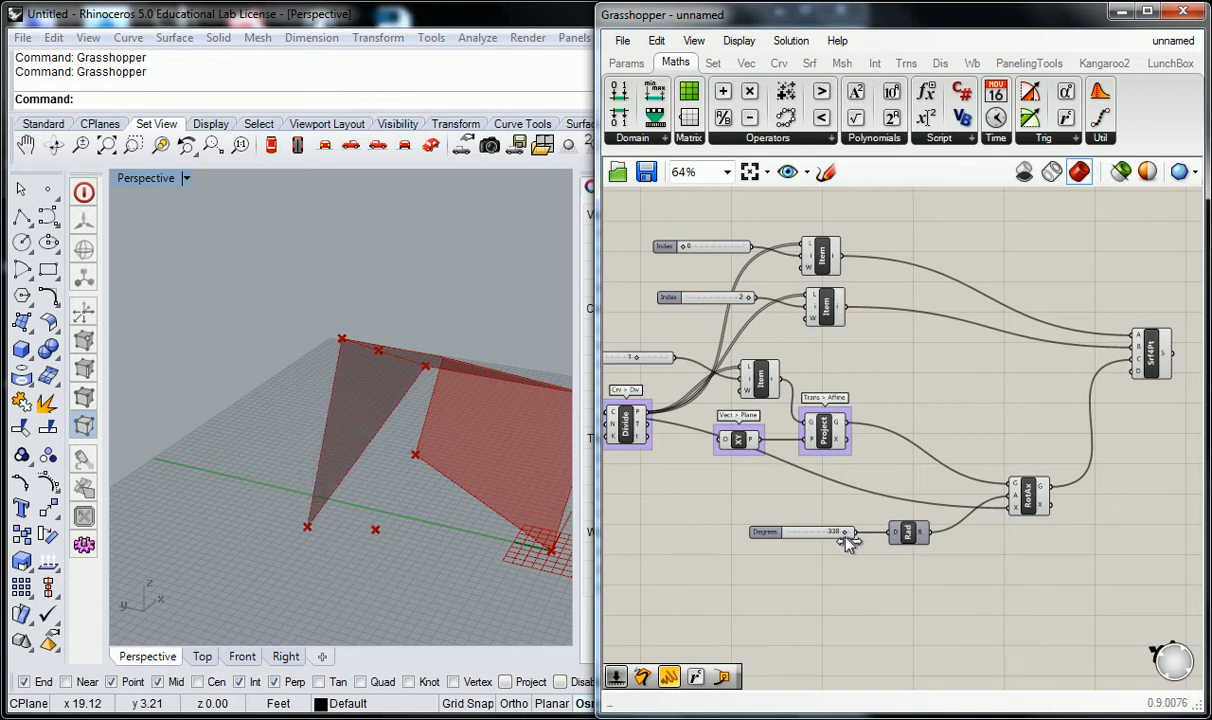
drag(1027, 436, 888, 553)
drag(1017, 584, 835, 497)
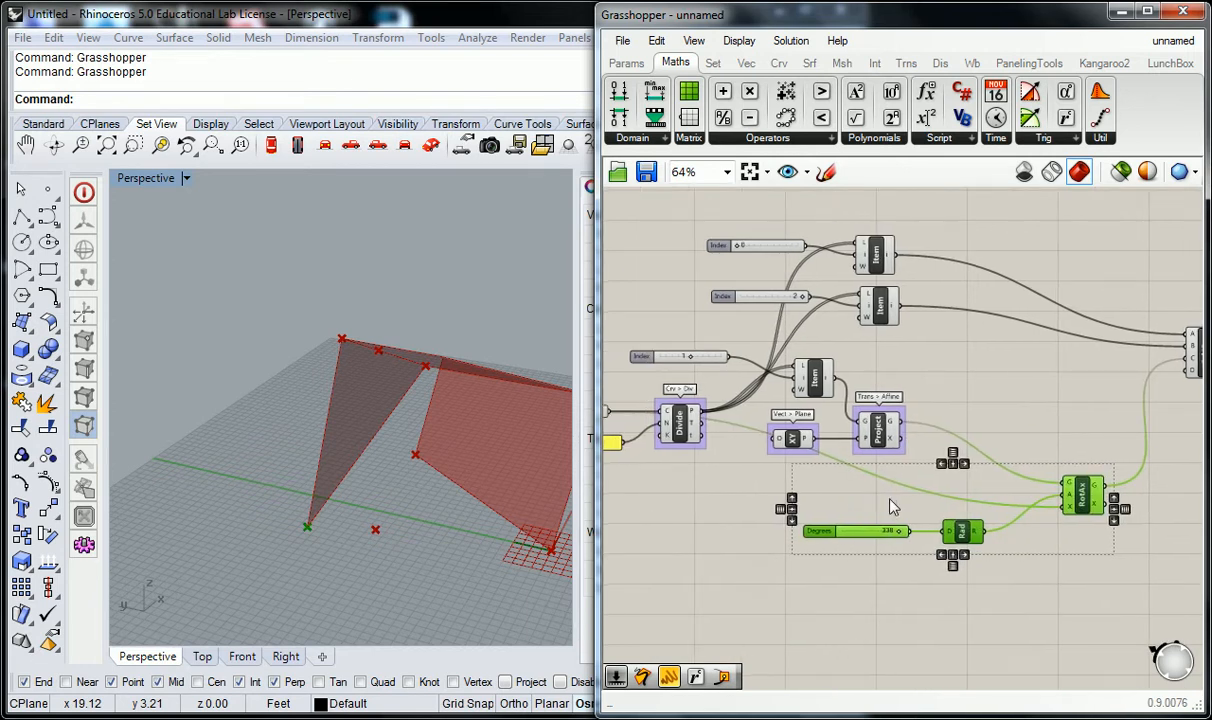
right_drag(809, 535, 838, 502)
drag(1063, 473, 1052, 543)
click(1033, 458)
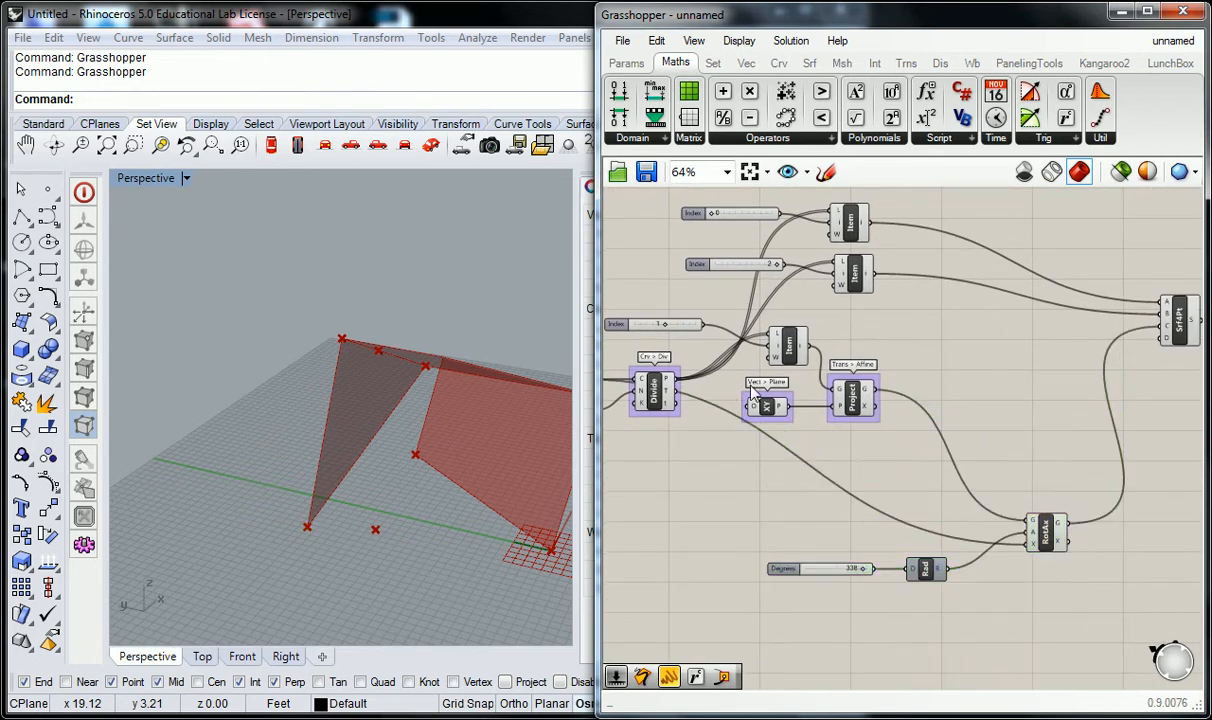
Move the Srf4Pt component closer to the Rotate Axis component and inspect the rotated triangular surface.
right_drag(446, 344, 365, 405)
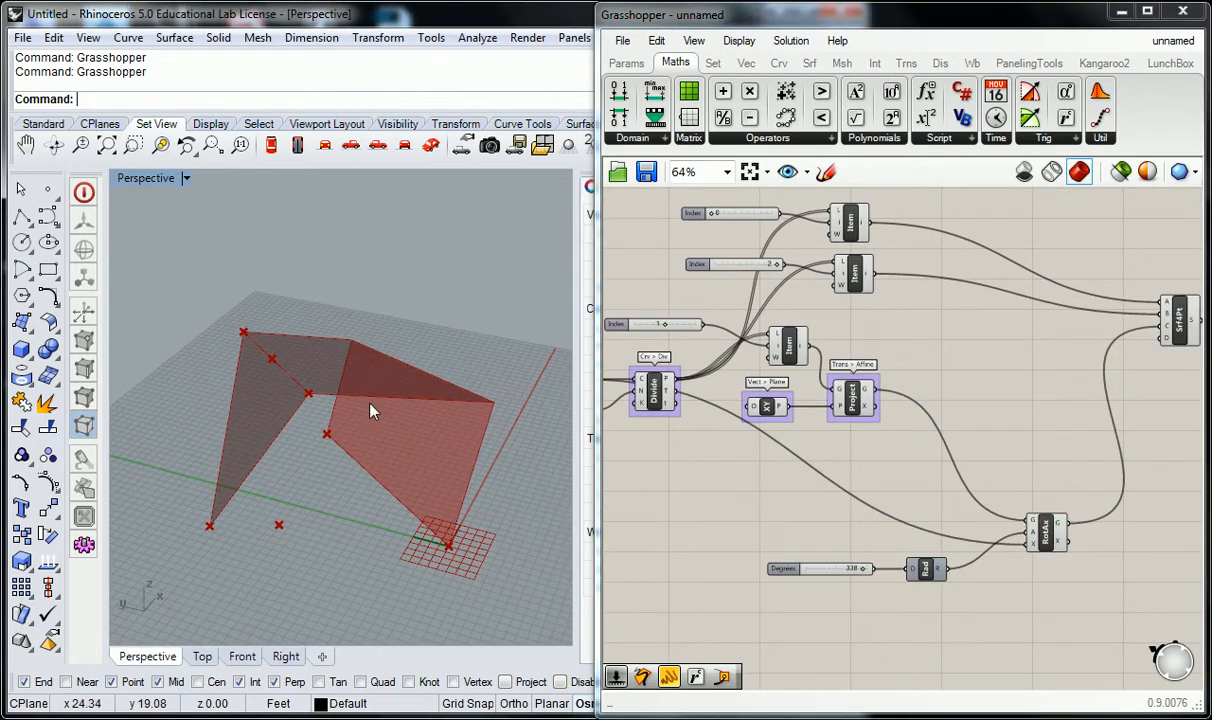
drag(1178, 338, 1131, 391)
click(955, 408)
right_drag(398, 441, 316, 441)
scroll(744, 455, down, 2)
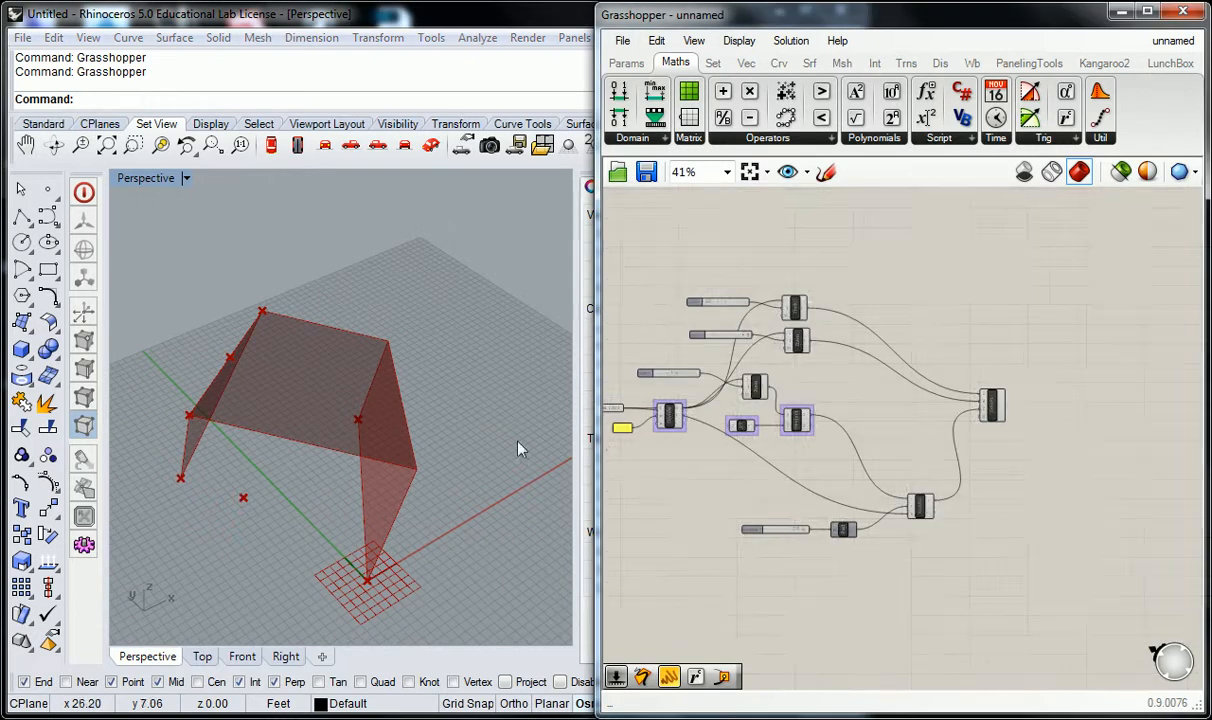
right_drag(392, 600, 385, 487)
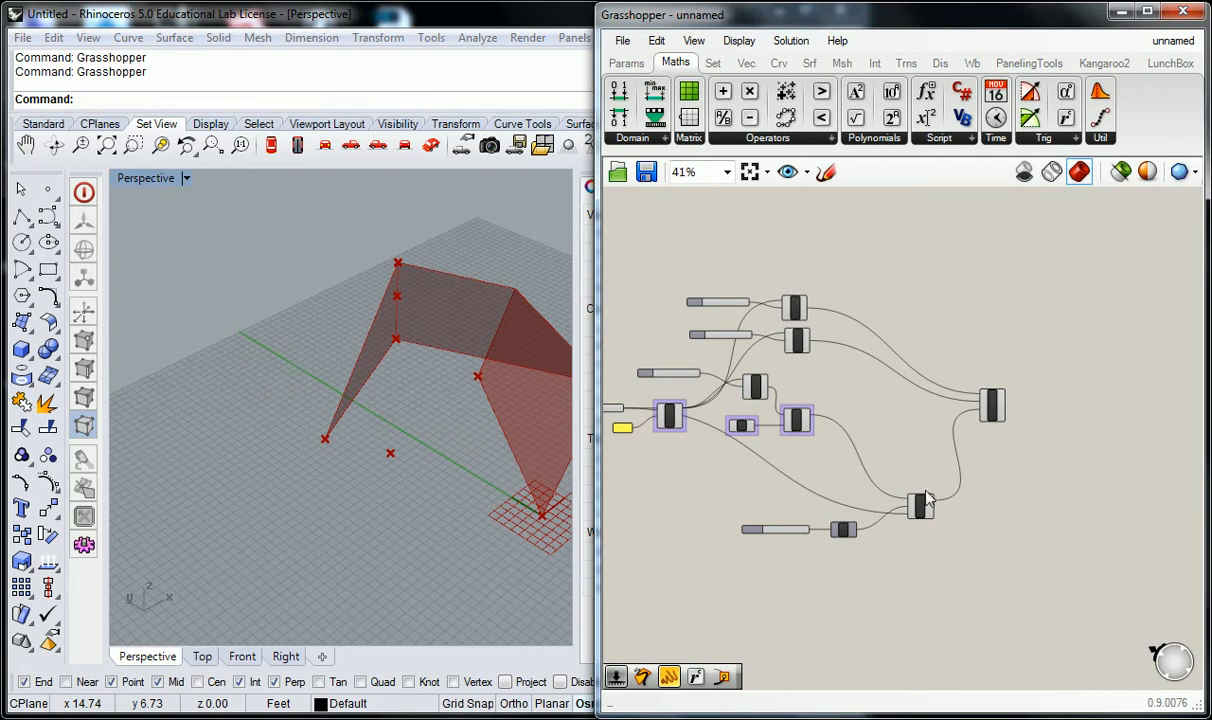
Group the Degrees slider, Radians and Rotate Axis components after nudging them slightly up.
drag(1006, 581, 793, 498)
mouse_move(921, 506)
mouse_down()
mouse_move(931, 462)
mouse_move(925, 488)
mouse_up()
key(ctrl+g)
click(1031, 481)
right_drag(968, 442, 990, 398)
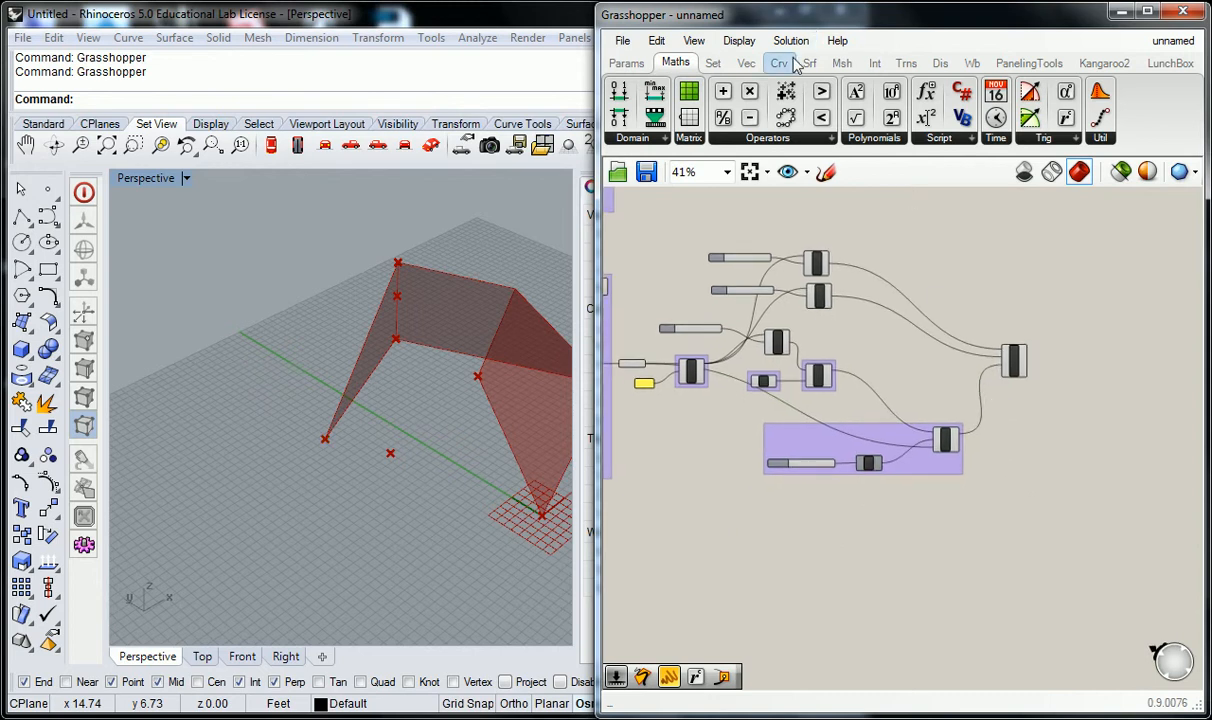
click(900, 66)
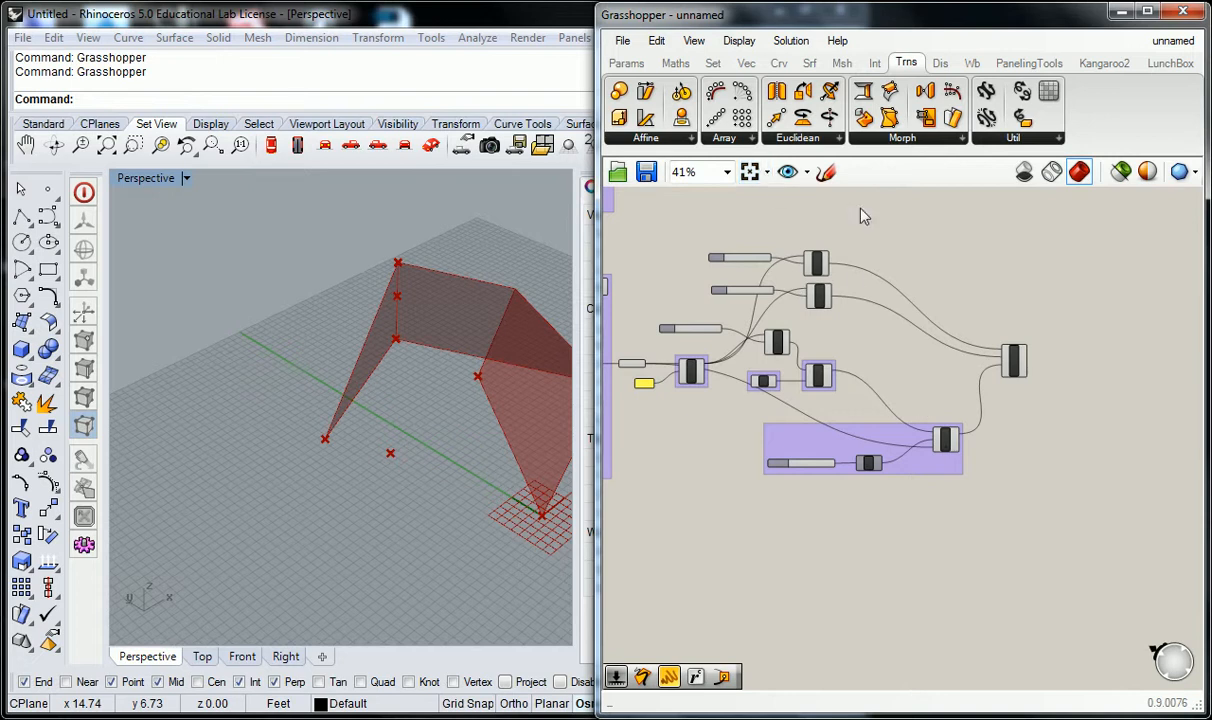
click(828, 143)
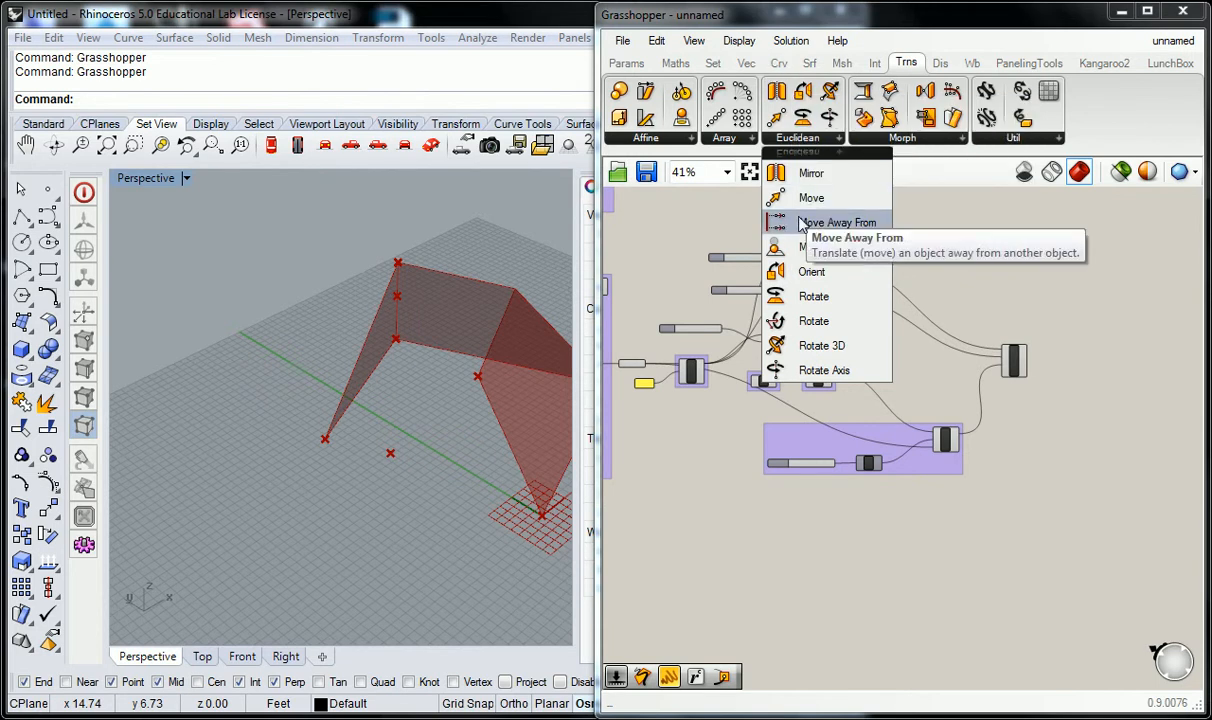
drag(813, 203, 876, 518)
scroll(872, 525, up, 4)
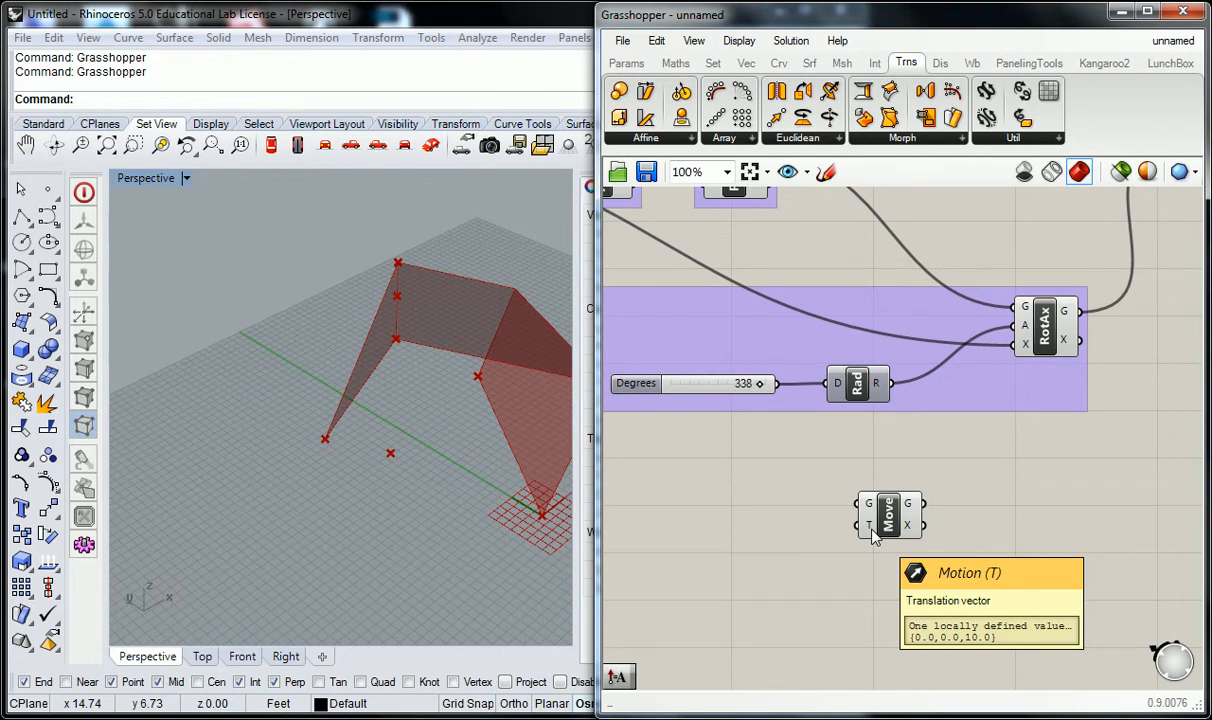
click(887, 515)
key(Delete)
scroll(891, 501, down, 2)
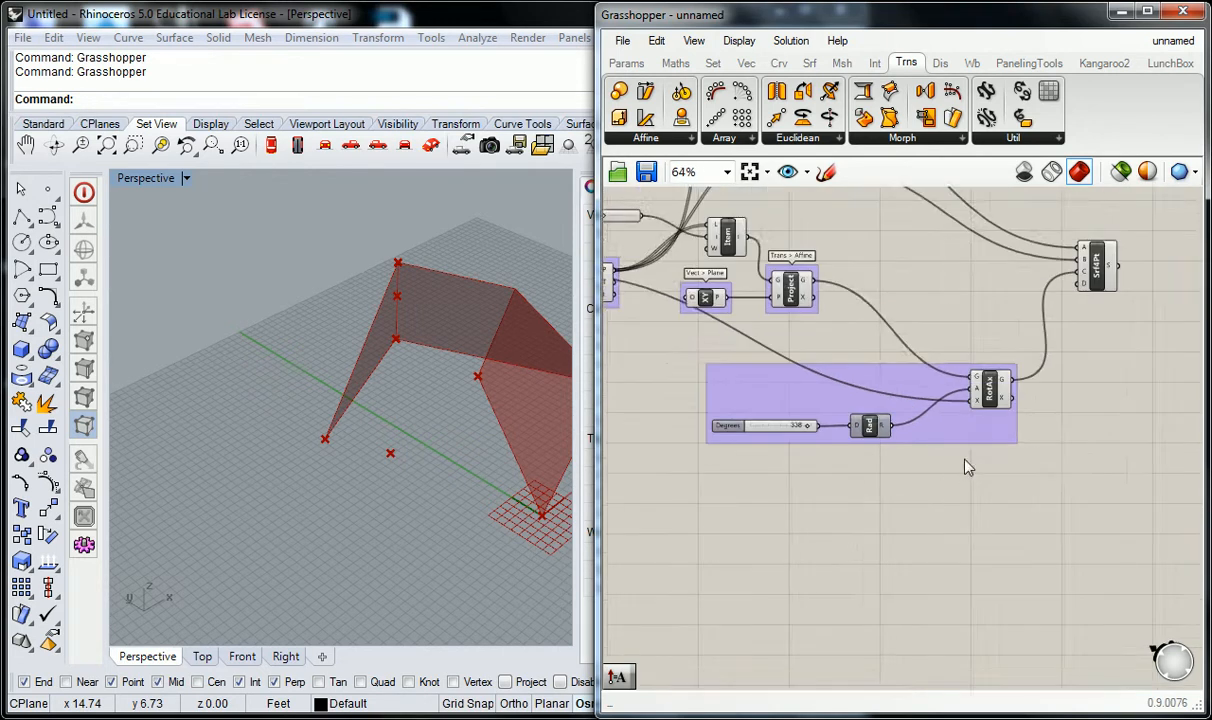
right_drag(963, 474, 880, 476)
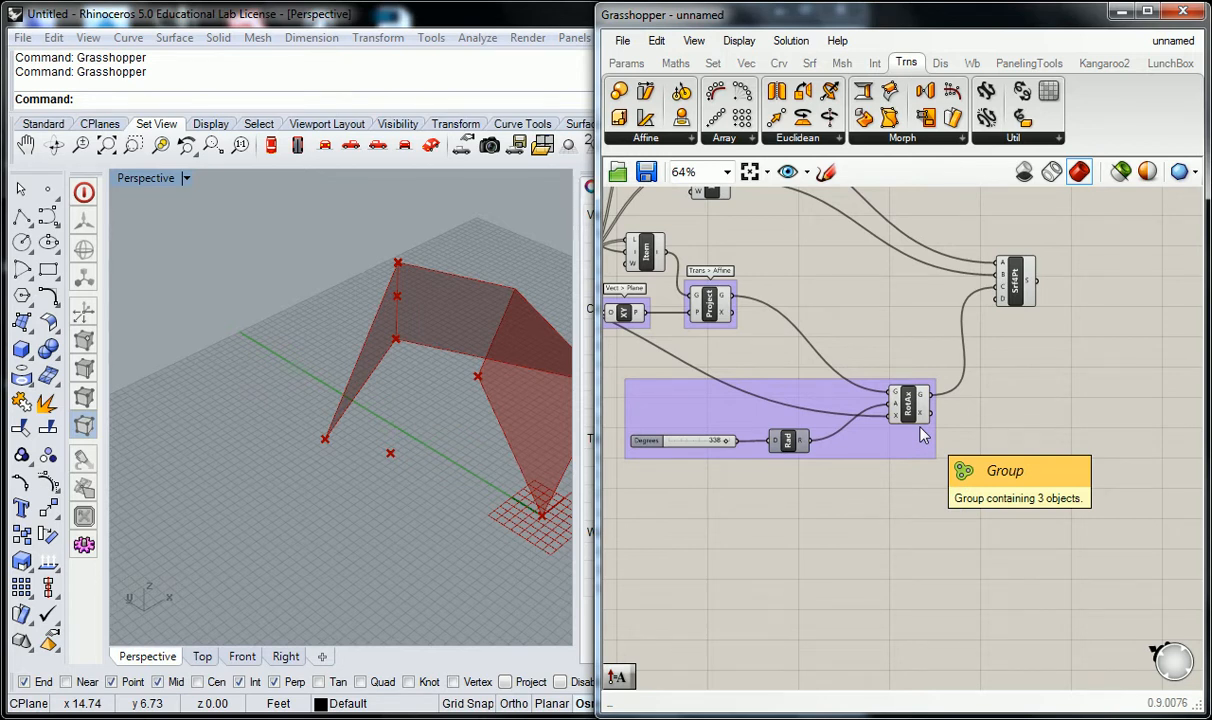
scroll(906, 373, down, 1)
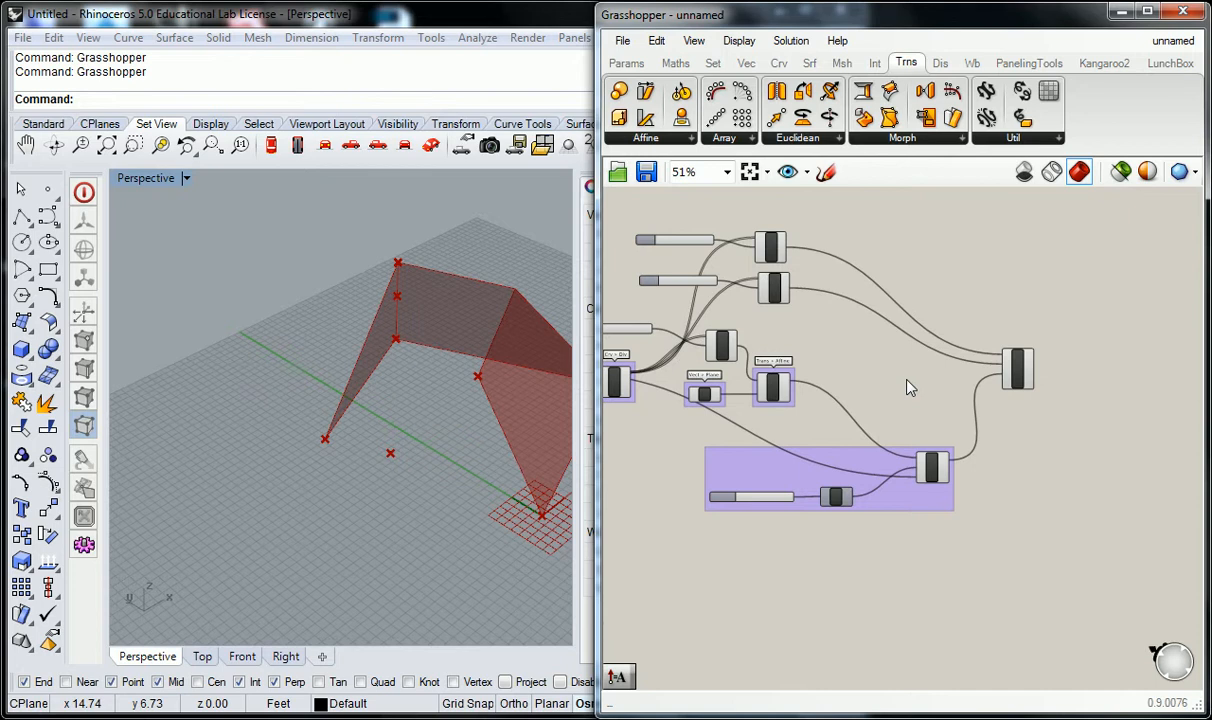
scroll(908, 386, up, 2)
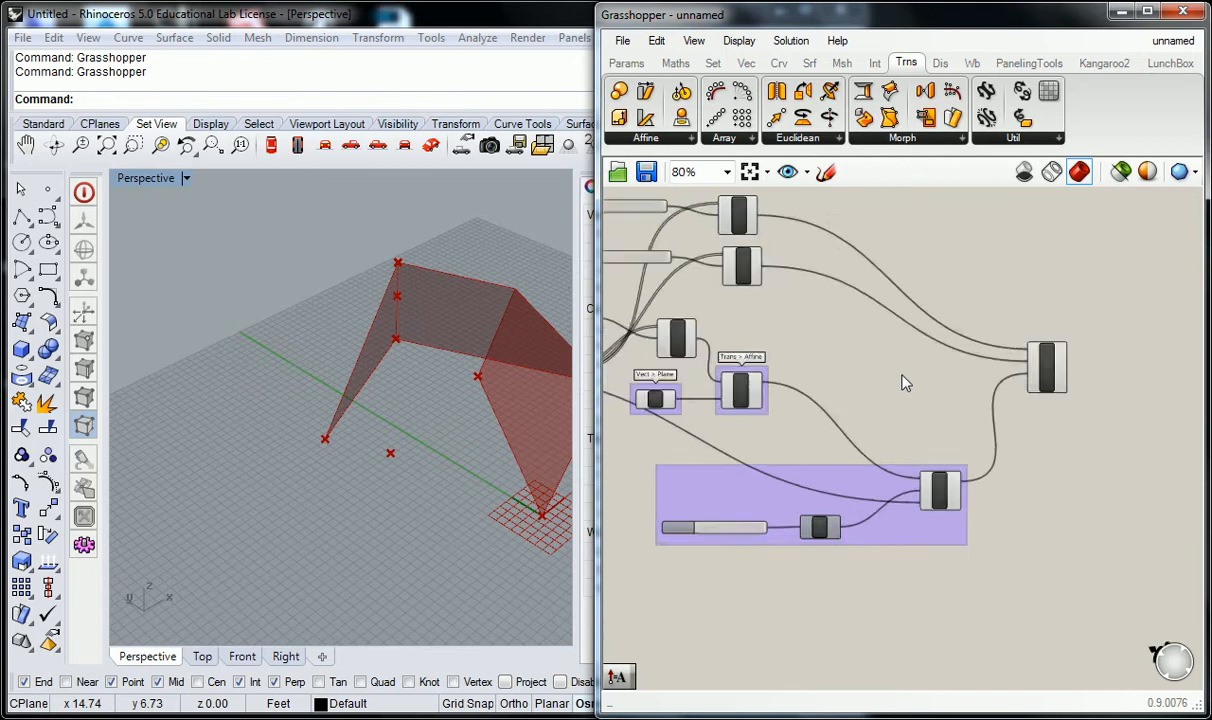
Select the grouped Degrees slider, Radians and Rotate Axis components and turn off their preview.
scroll(926, 388, down, 2)
scroll(892, 340, up, 1)
right_drag(841, 452, 912, 373)
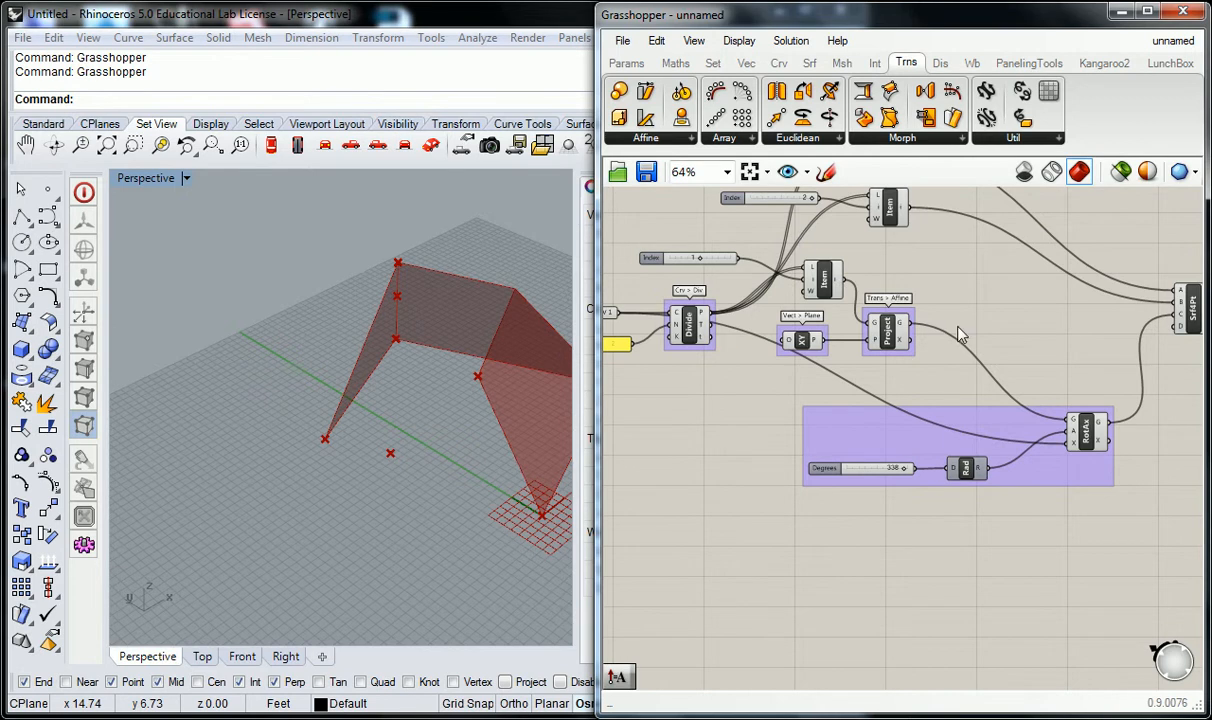
right_drag(921, 372, 878, 380)
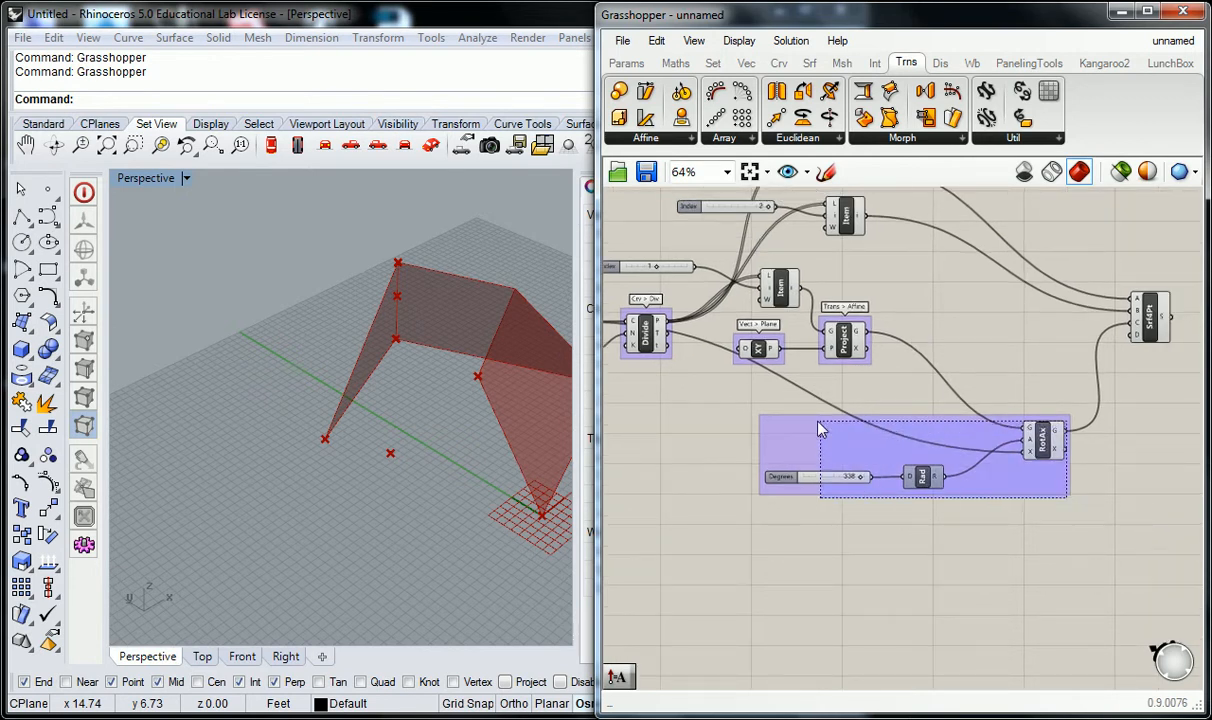
click(852, 427)
middle_click(1040, 440)
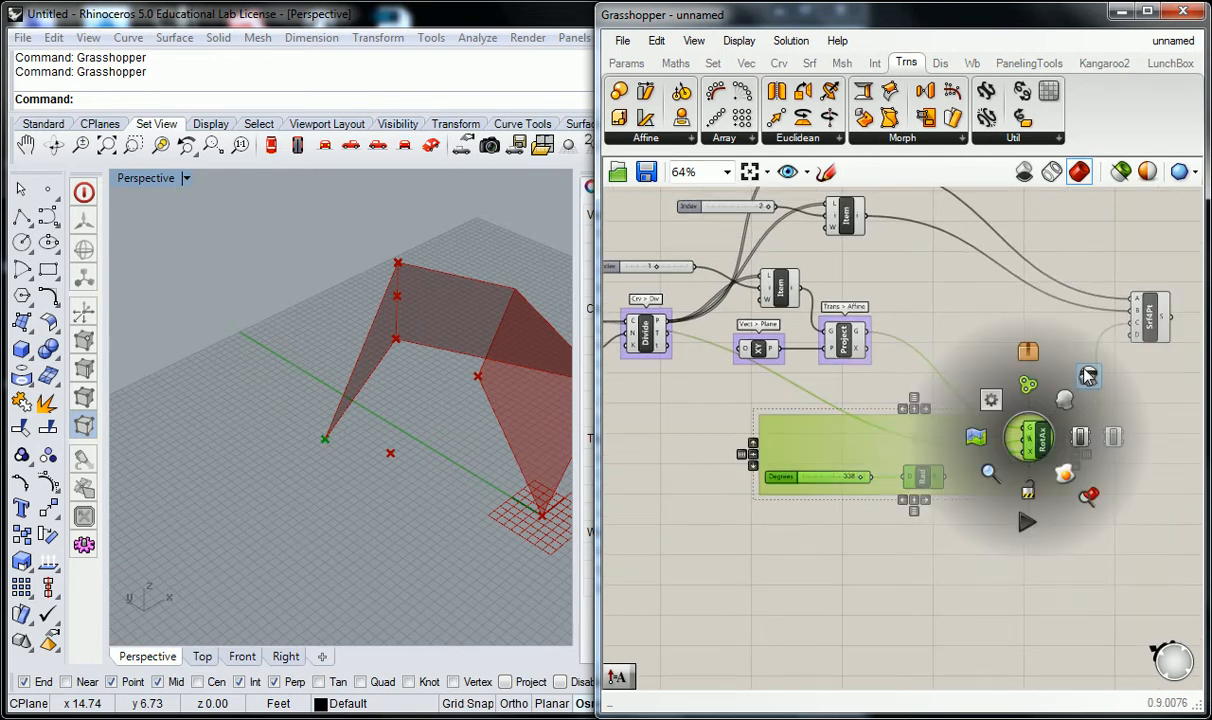
Move the rotation group above the rest of the definition to clear space below the Project component.
scroll(1040, 520, down, 3)
drag(1040, 528, 1041, 268)
click(956, 369)
scroll(940, 333, up, 2)
right_drag(931, 297, 908, 426)
scroll(774, 374, up, 2)
right_drag(760, 386, 902, 389)
right_drag(1030, 440, 845, 450)
click(843, 452)
click(933, 483)
Add a Deconstruct point component below Project and feed it the projected geometry output.
scroll(933, 483, down, 2)
right_drag(933, 483, 862, 473)
click(758, 64)
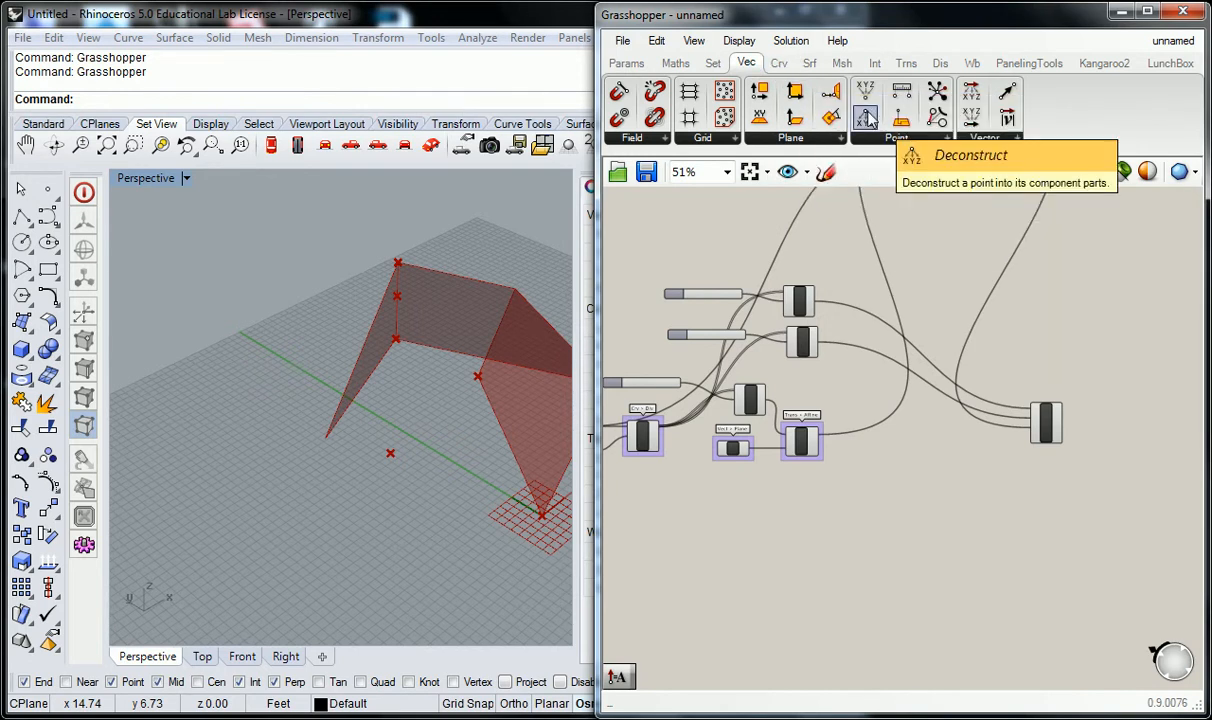
drag(868, 119, 852, 527)
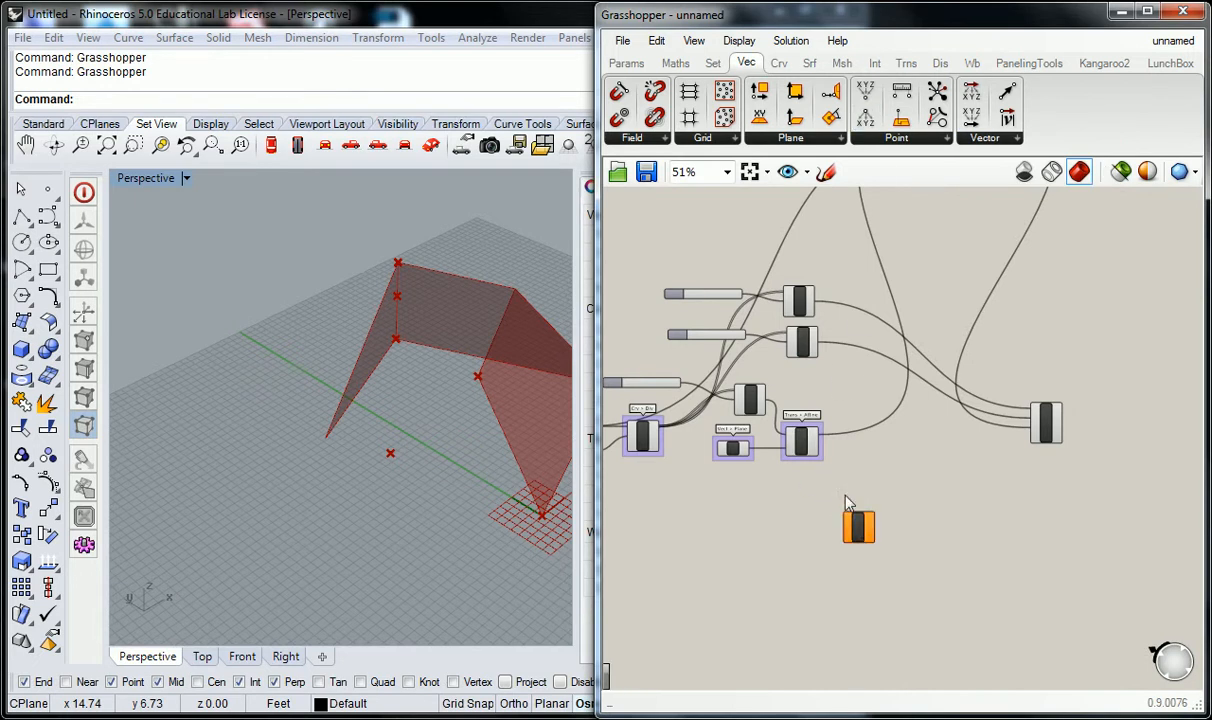
scroll(864, 500, up, 3)
scroll(864, 500, up, 1)
drag(785, 368, 832, 548)
right_drag(924, 521, 844, 461)
mouse_move(803, 477)
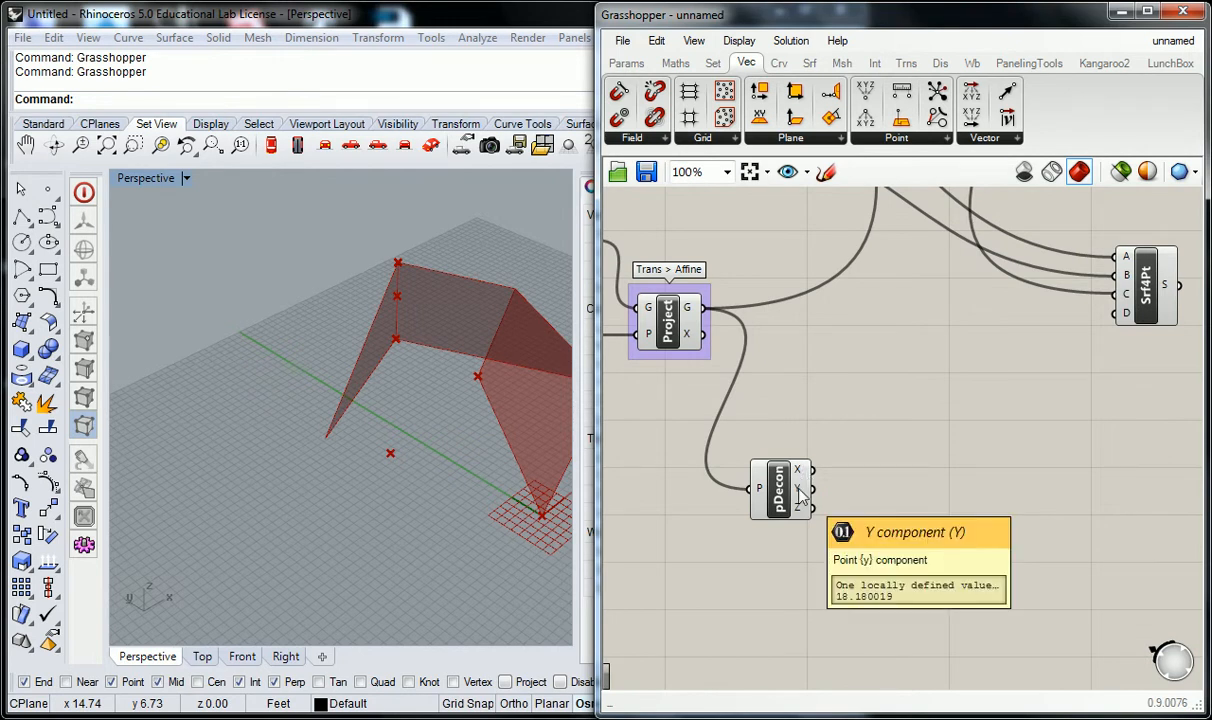
mouse_move(798, 510)
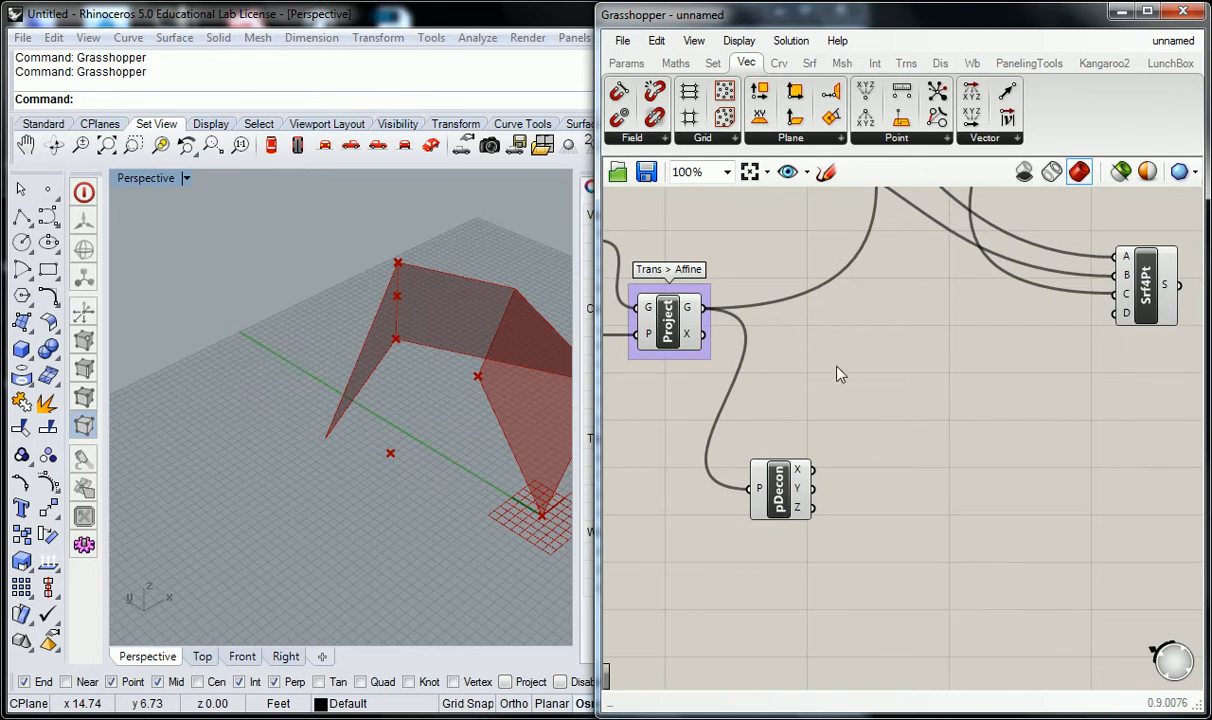
Add a Construct Point component beside pDecon, wire Z to Z, and align it with extra space between the two.
drag(866, 96, 983, 500)
click(903, 466)
right_drag(907, 443, 816, 453)
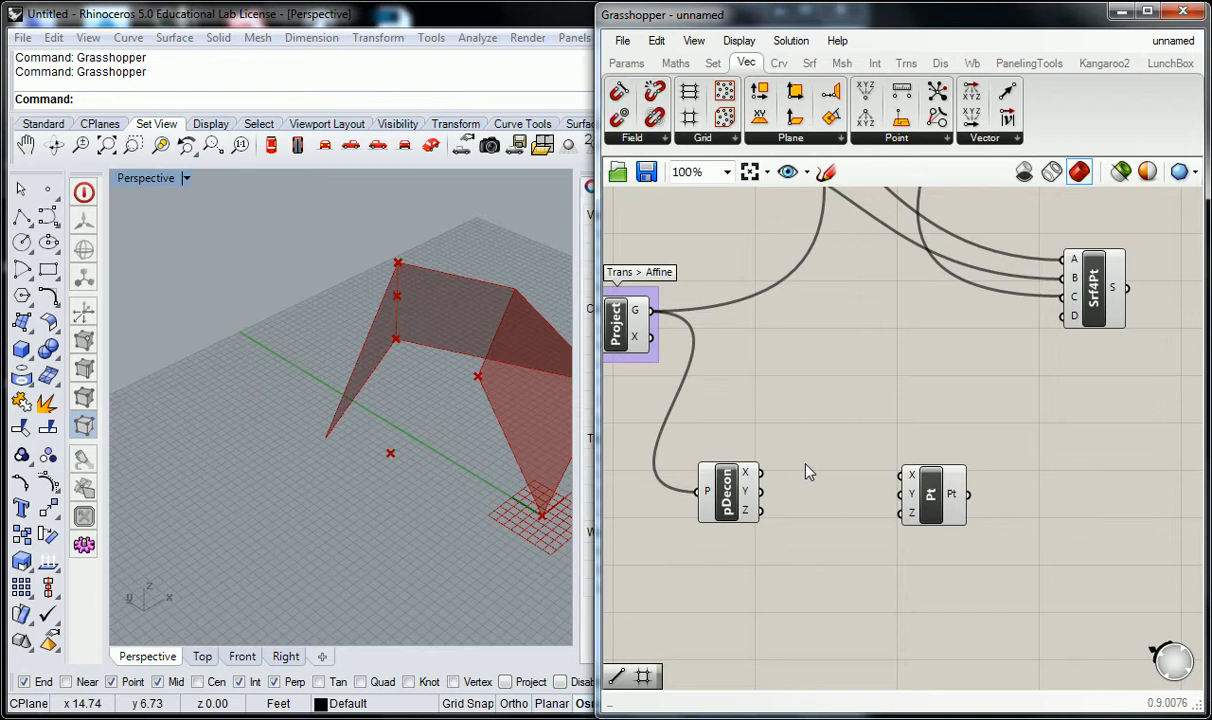
drag(760, 511, 906, 515)
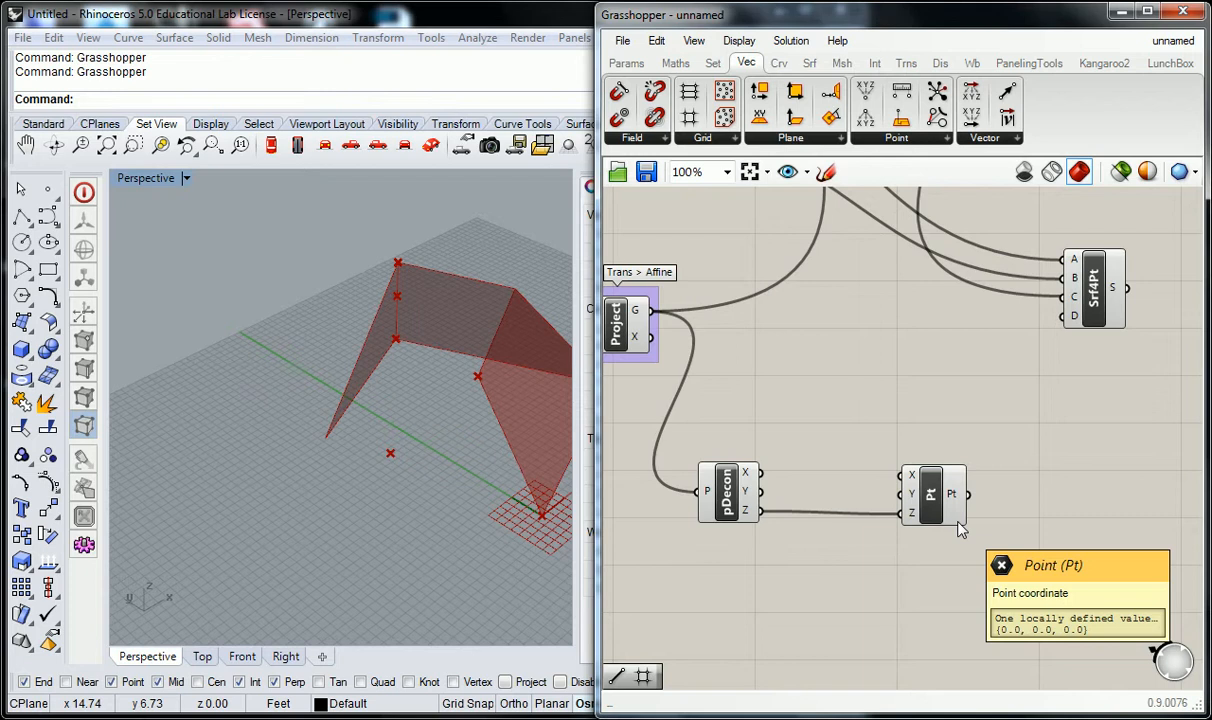
drag(932, 508, 988, 510)
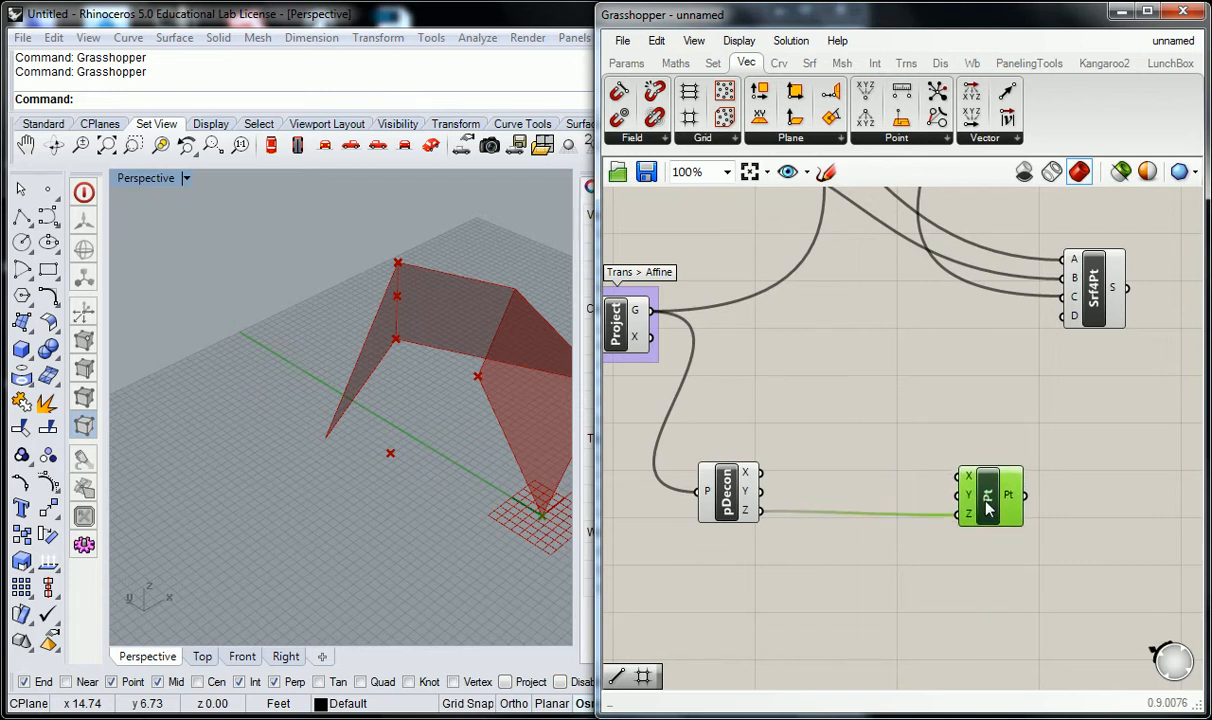
click(833, 419)
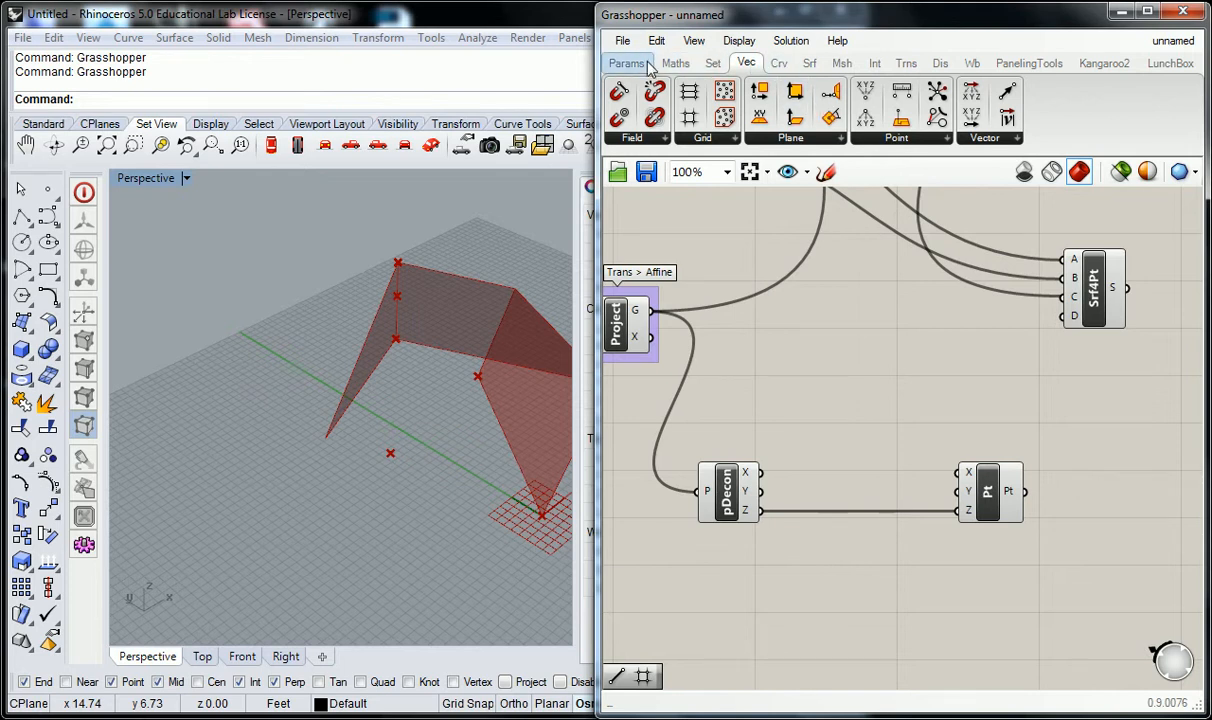
Place two Addition components between pDecon and Pt, feeding the X and Y coordinates into their respective B inputs.
mouse_move(635, 67)
mouse_move(677, 64)
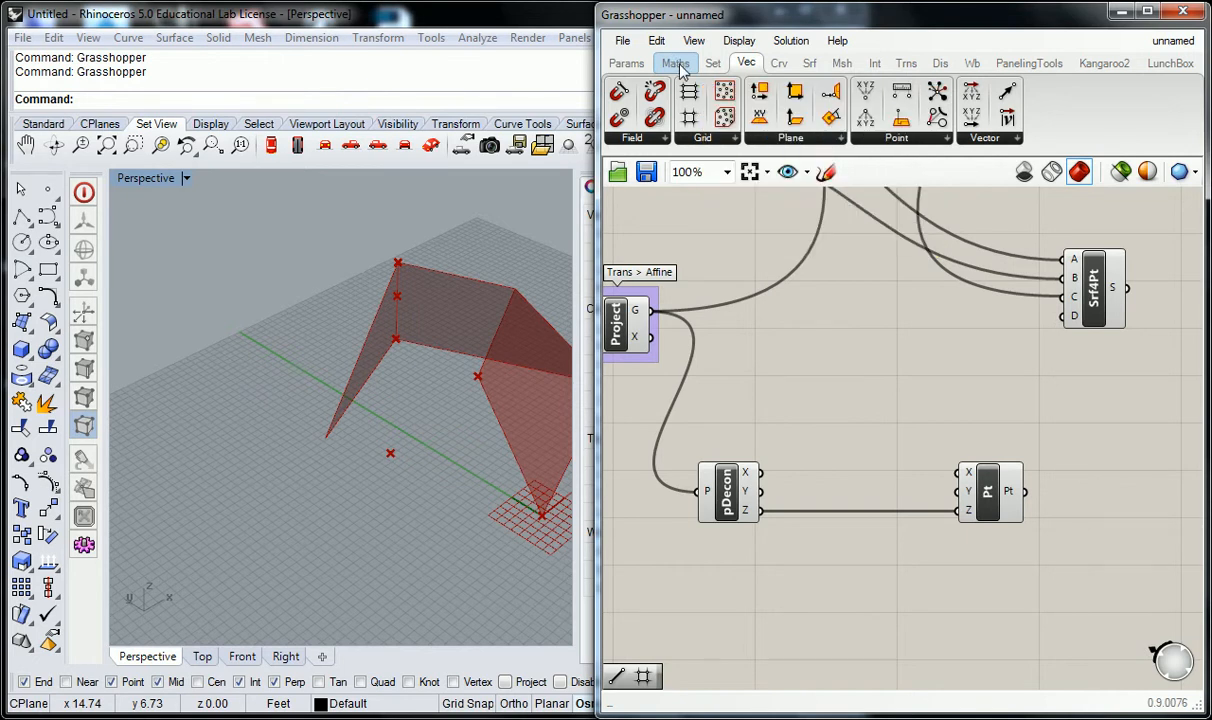
click(676, 64)
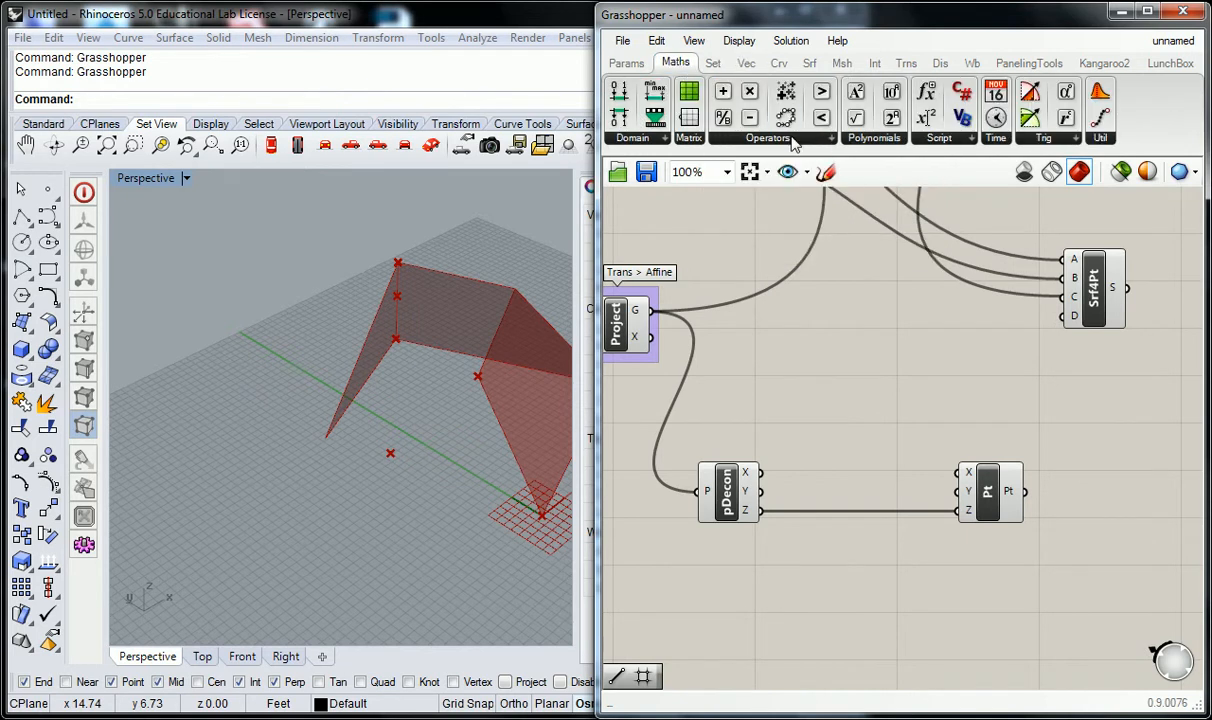
click(792, 141)
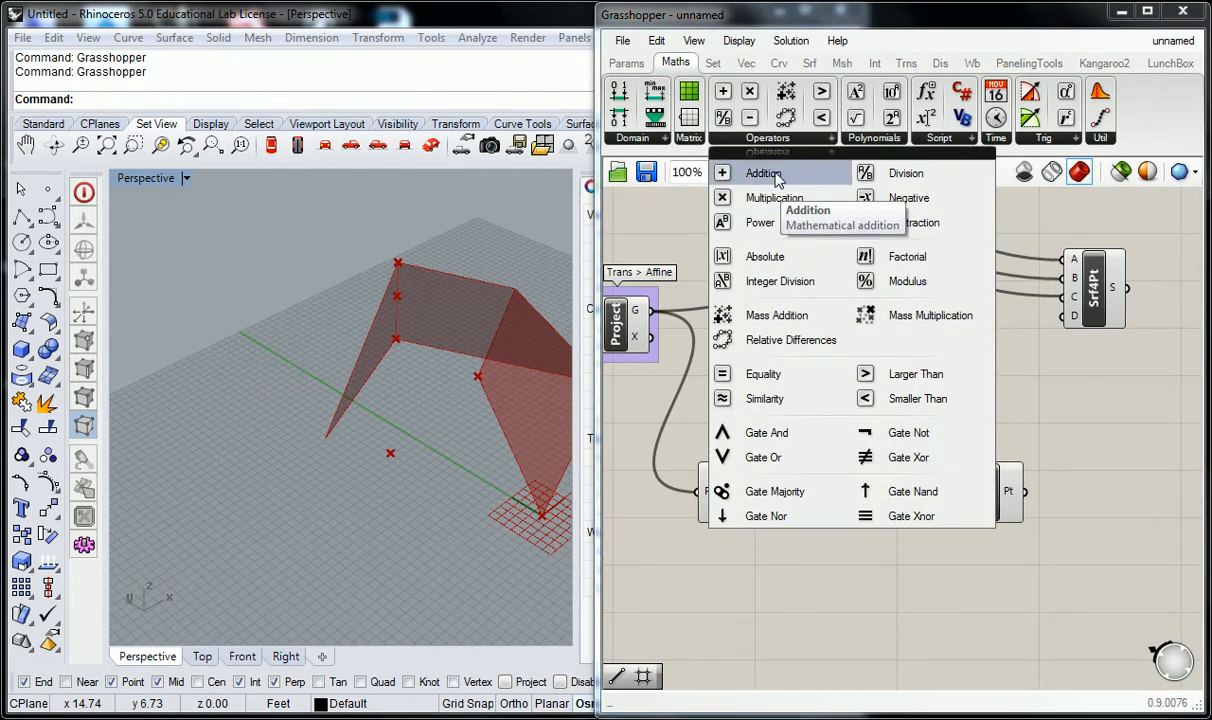
drag(775, 178, 853, 429)
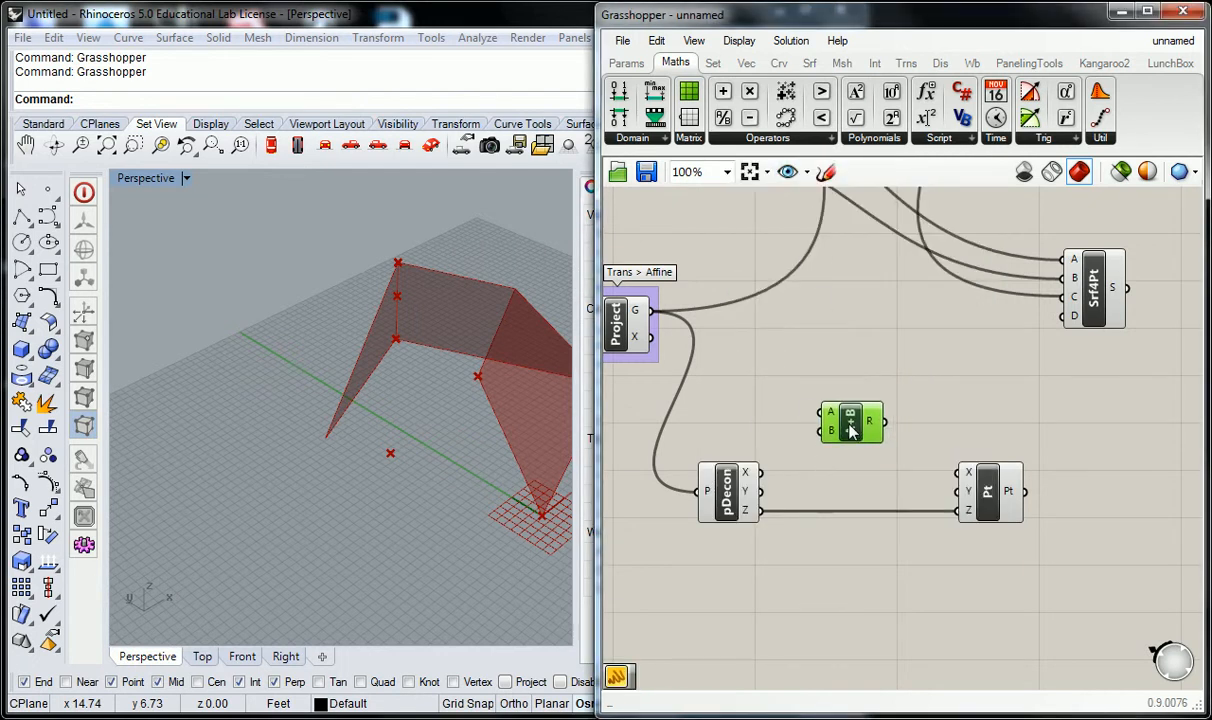
drag(760, 472, 845, 470)
drag(760, 491, 820, 472)
click(805, 369)
right_drag(833, 350, 909, 354)
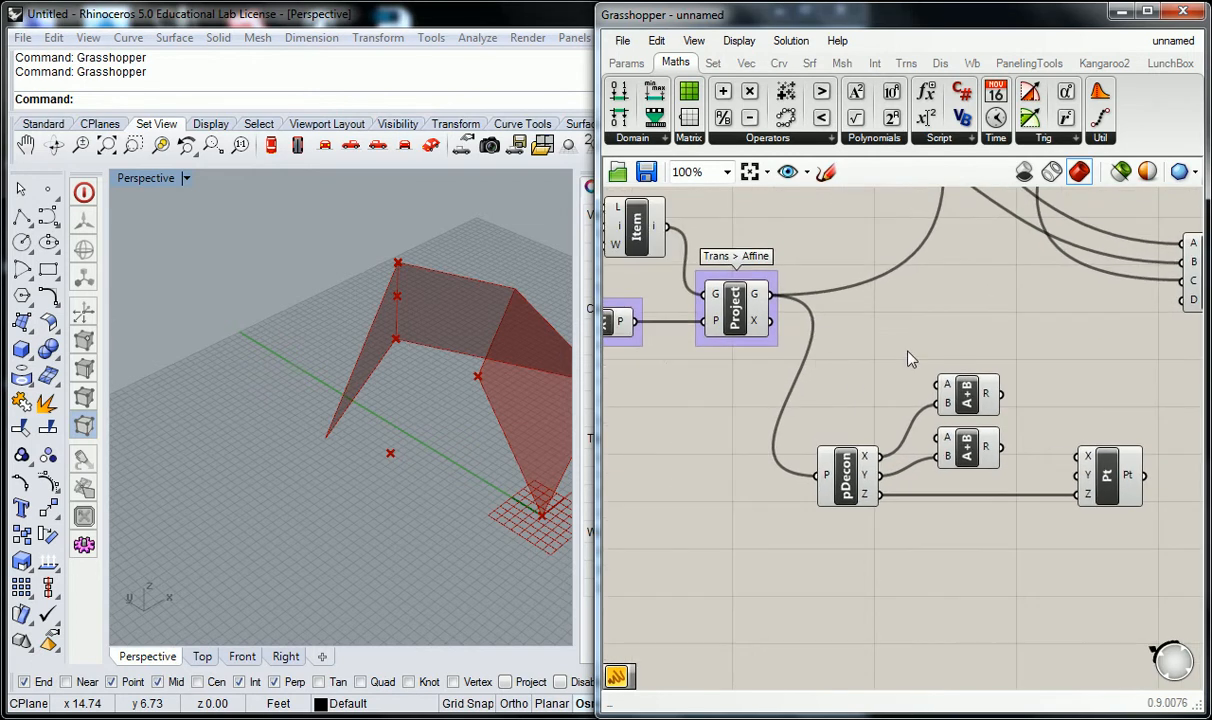
Create a number slider ranging from -25 to 25 and connect it to the X Addition's A input.
double_click(721, 395)
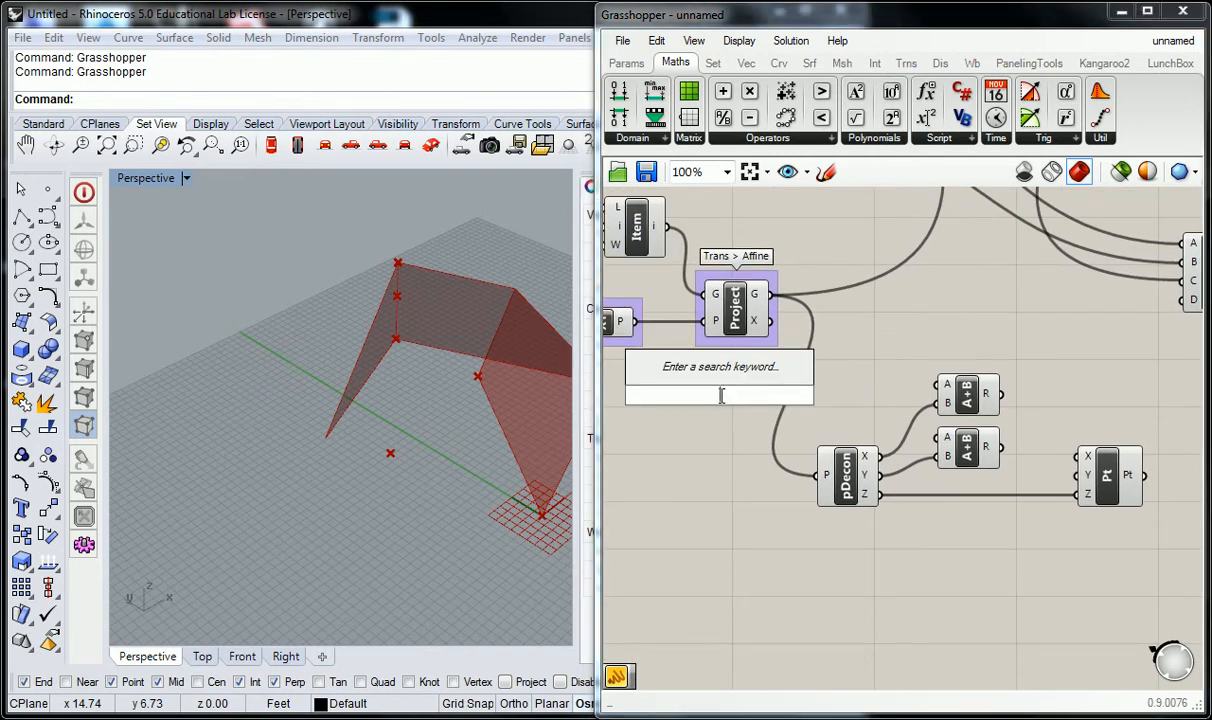
text(-)
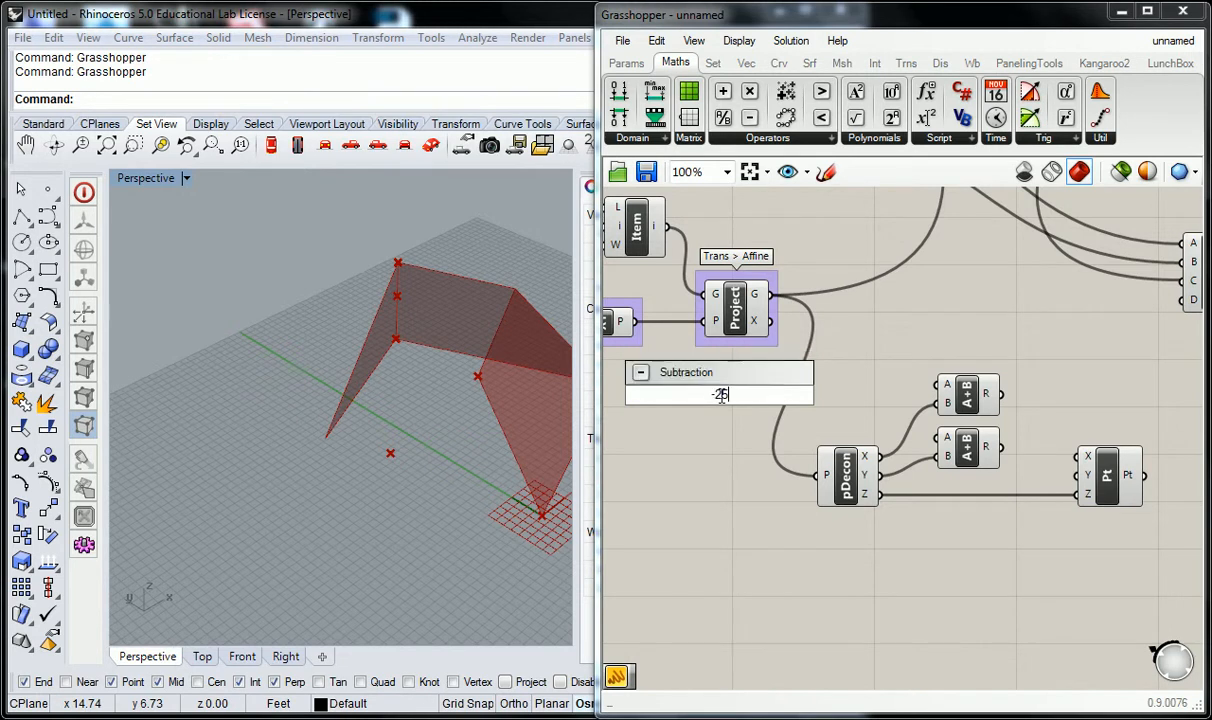
text(25..25)
key(Return)
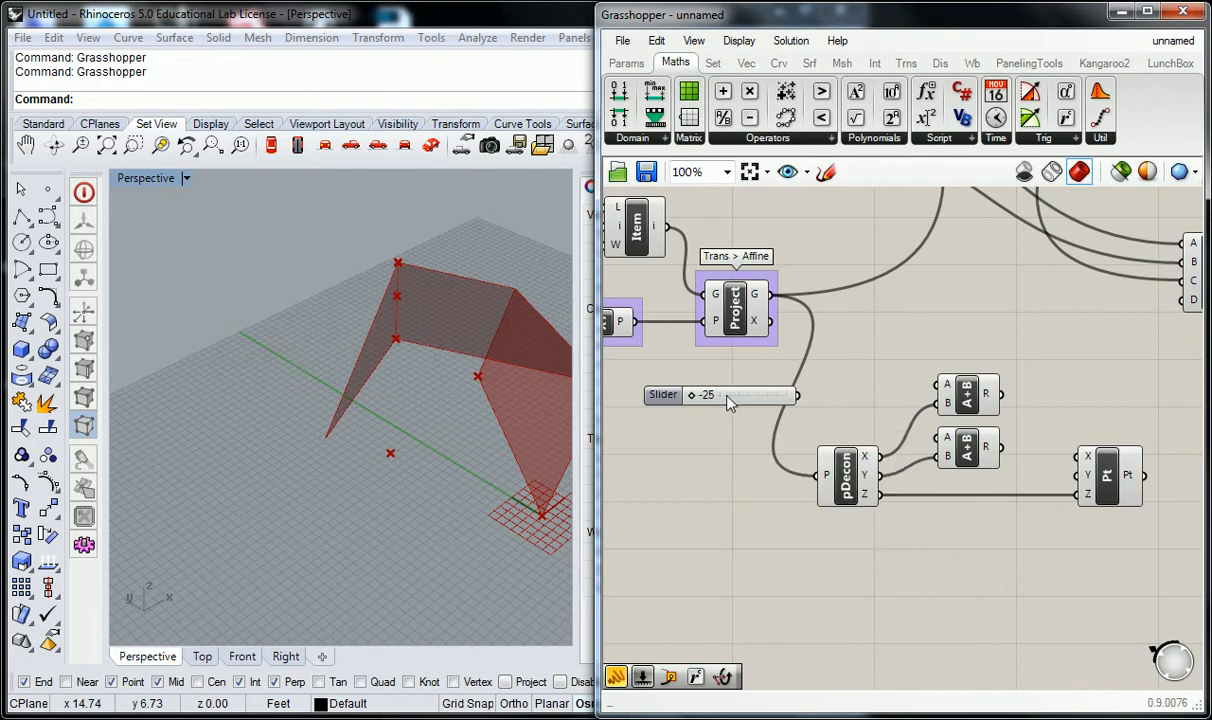
drag(798, 396, 946, 385)
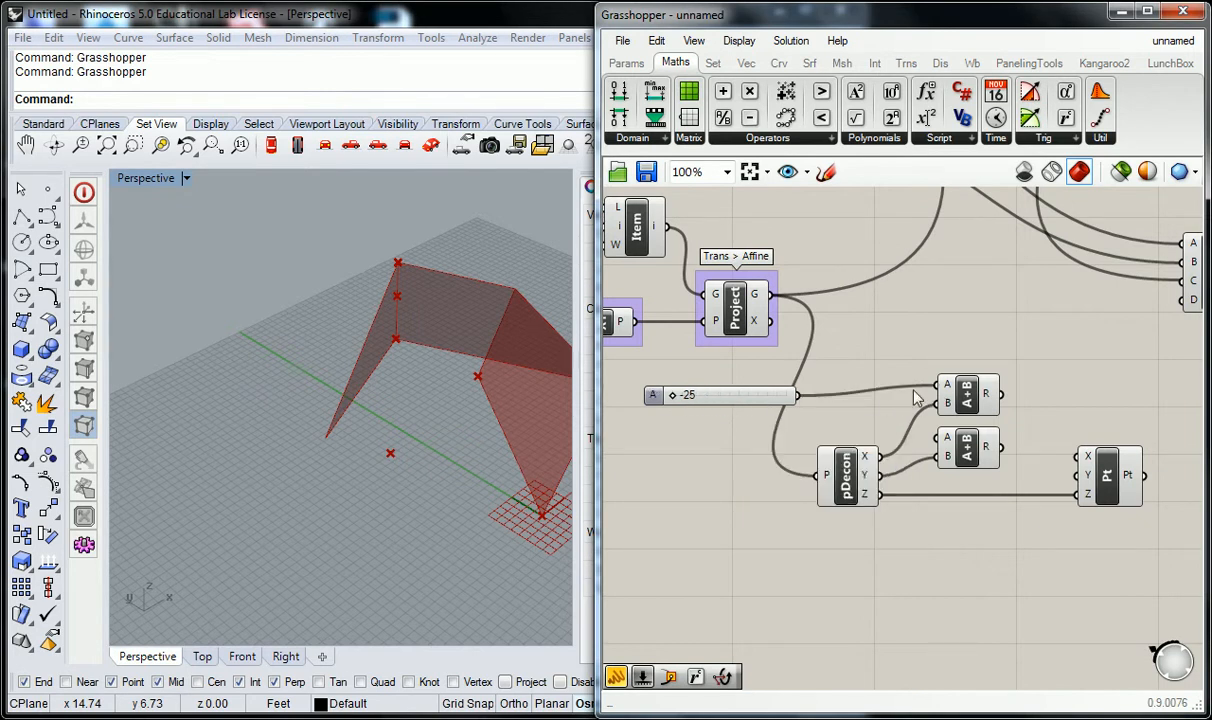
Duplicate the offset slider below the original and connect the copy to the Y Addition's A input.
click(654, 398)
alt+drag(655, 402, 658, 432)
drag(801, 428, 938, 438)
click(942, 324)
Connect the two Addition results to the X and Y inputs of the Pt component.
right_drag(940, 329, 921, 336)
scroll(763, 495, down, 2)
drag(952, 461, 1016, 497)
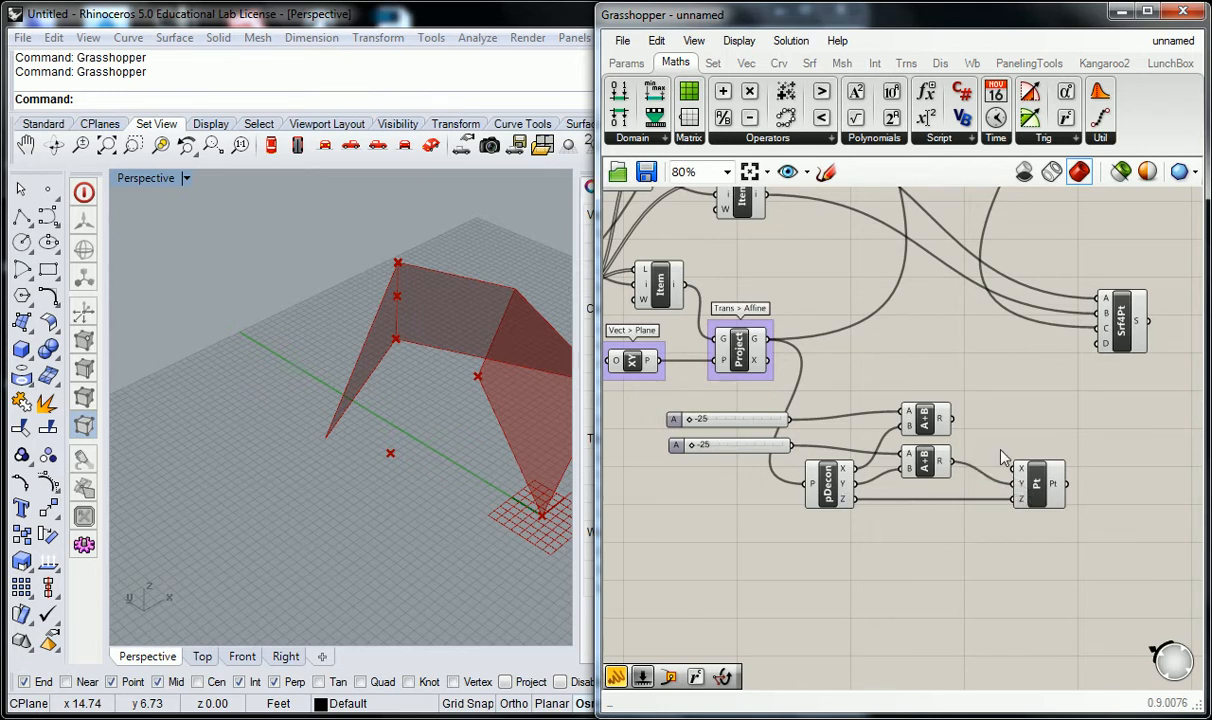
drag(951, 419, 1013, 466)
scroll(937, 539, up, 1)
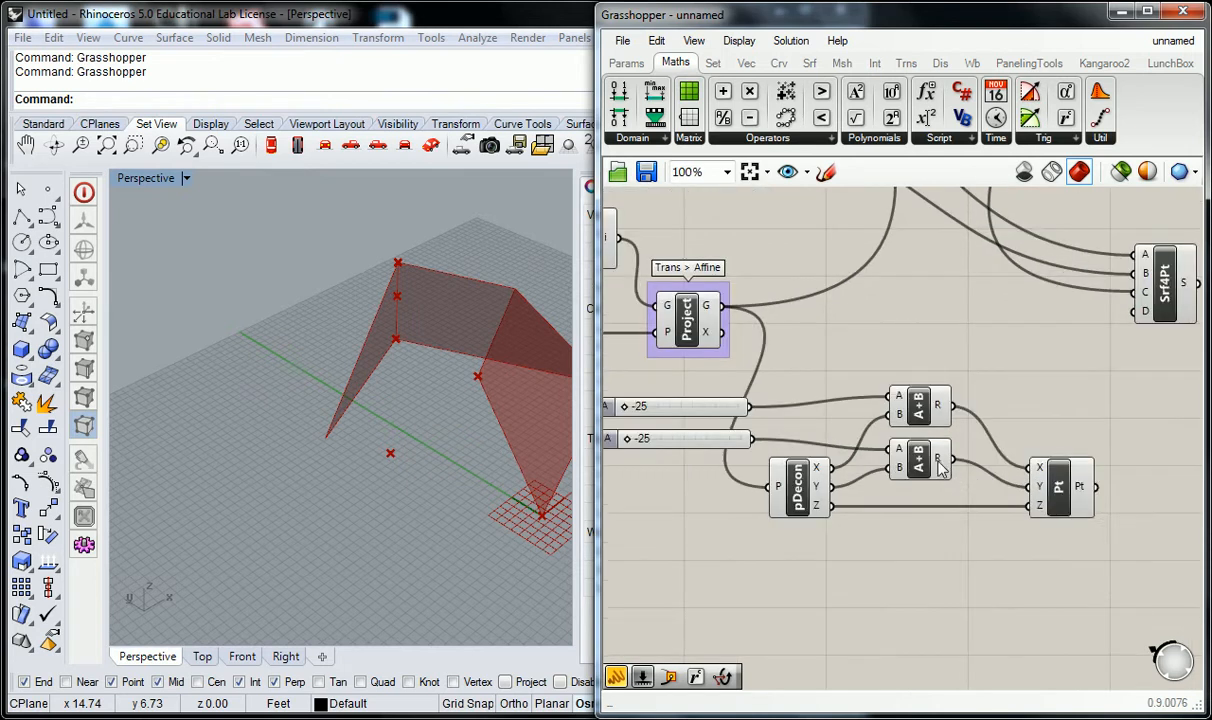
Test the X-offset slider at -12 and -25 while viewing the constructed point from above.
right_drag(631, 416, 756, 428)
drag(753, 400, 787, 408)
click(483, 473)
scroll(483, 467, down, 5)
shift+right_drag(483, 467, 639, 441)
right_drag(539, 490, 560, 377)
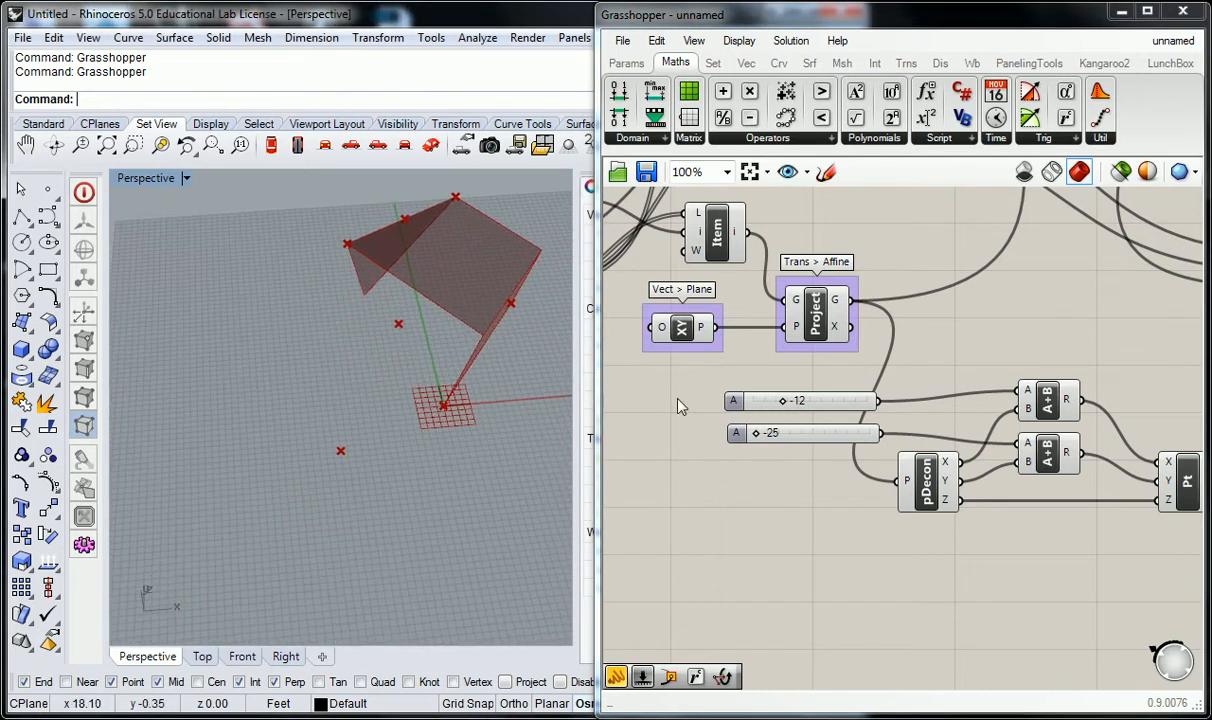
drag(783, 400, 723, 416)
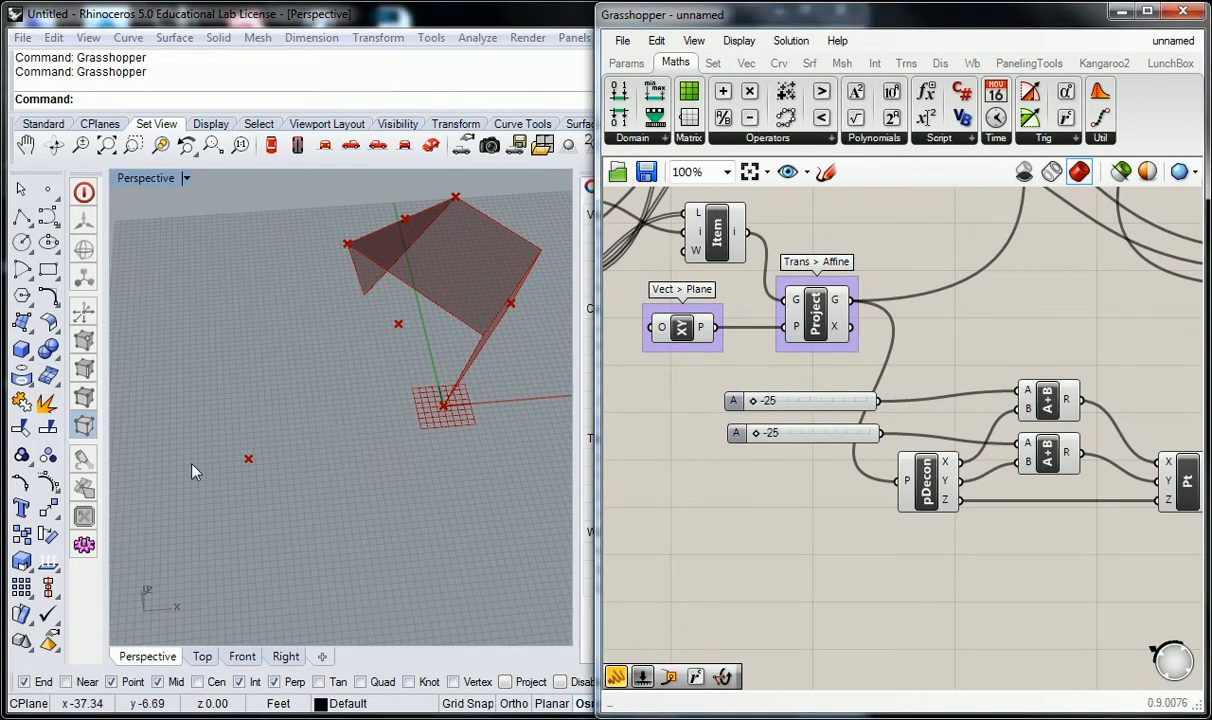
Highlight the constructed point and try an X offset of -6 and a Y offset of -4.
click(1185, 483)
scroll(1084, 367, down, 1)
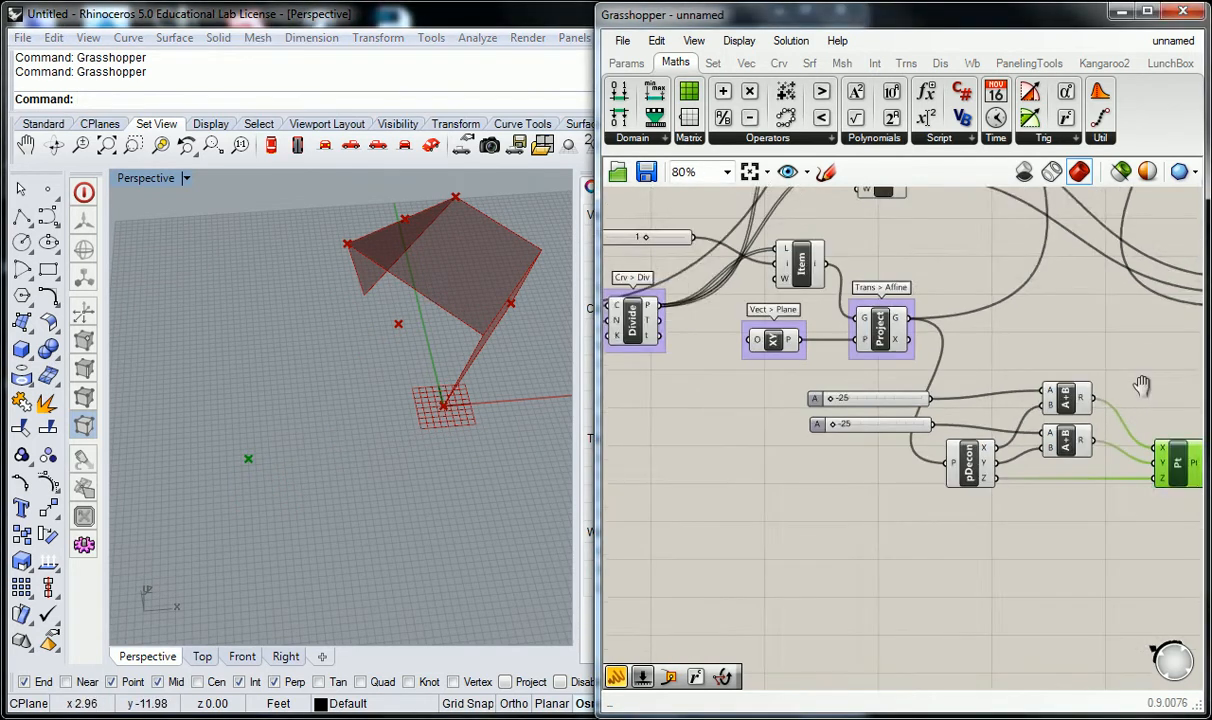
right_drag(1084, 367, 950, 394)
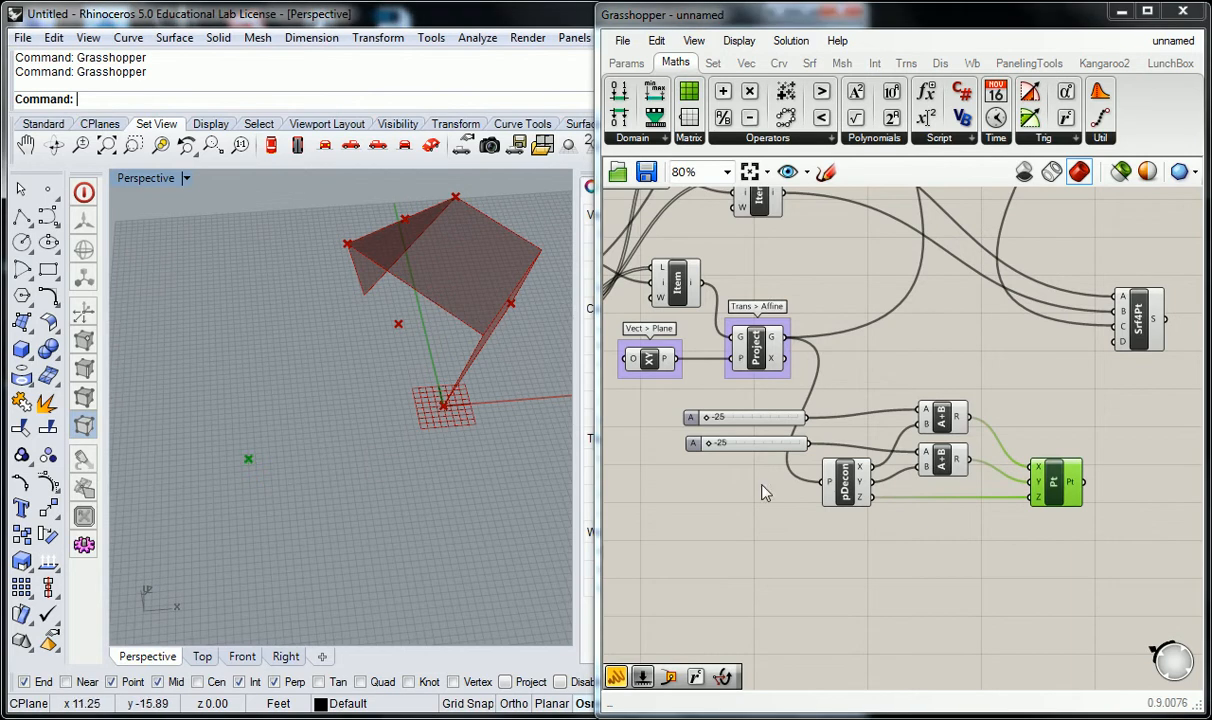
drag(706, 417, 752, 450)
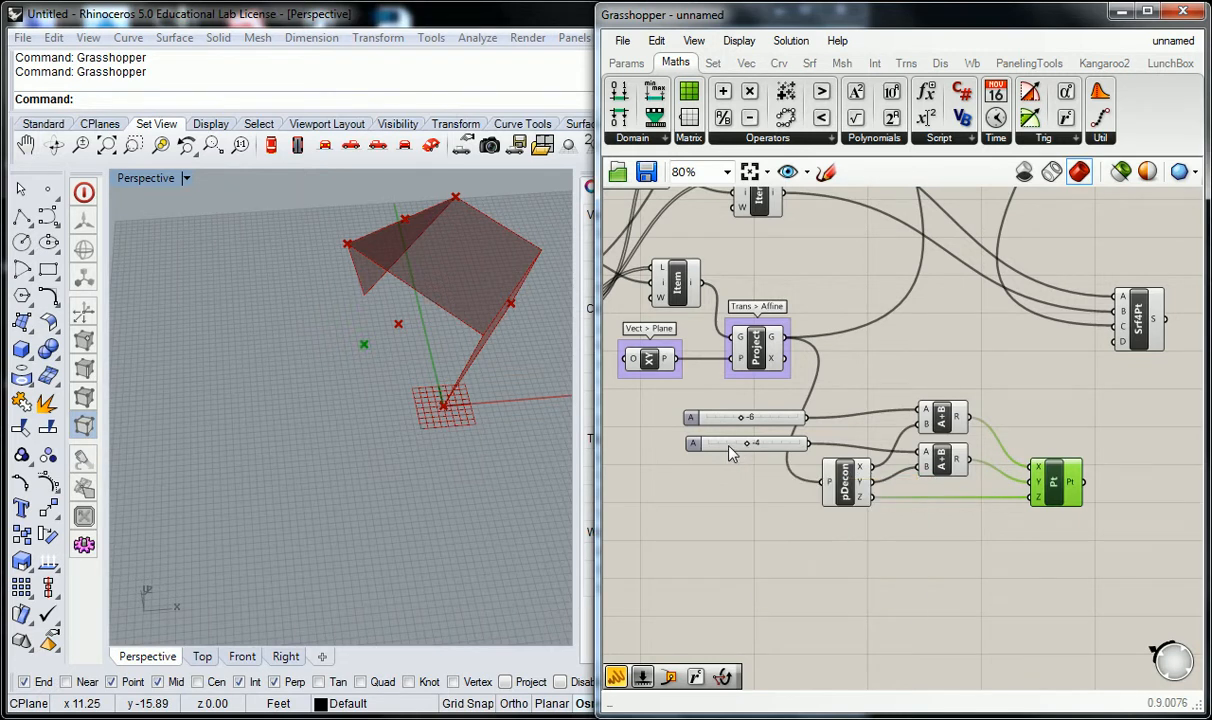
Replace the Srf4Pt component's C input with the Pt output.
click(937, 372)
right_drag(1015, 380, 898, 420)
drag(958, 526, 1000, 381)
mouse_move(375, 346)
right_down()
mouse_move(392, 338)
mouse_move(322, 327)
mouse_move(306, 339)
mouse_move(308, 328)
mouse_move(366, 326)
right_up()
Set the Y-offset slider to 16 and the X-offset slider to -7 to reposition the surface corner, and inspect the folded structure.
right_drag(738, 410, 941, 421)
drag(827, 469, 771, 494)
right_drag(393, 341, 299, 340)
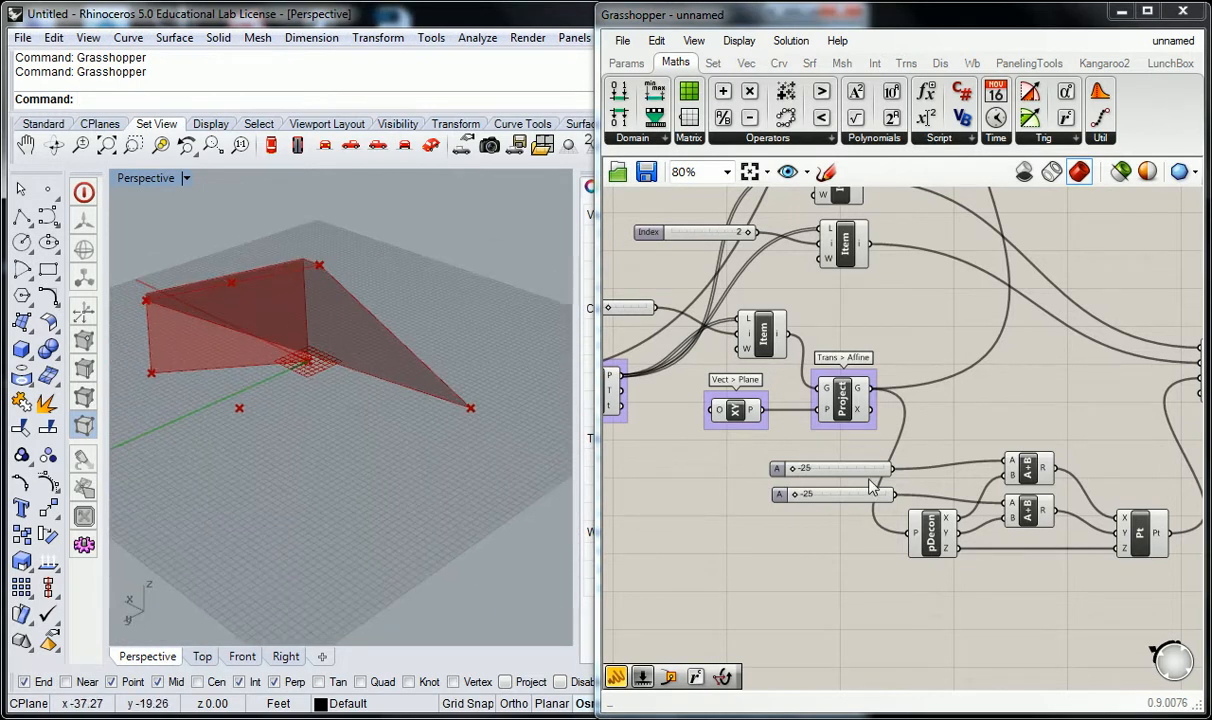
drag(795, 494, 876, 510)
drag(792, 469, 830, 481)
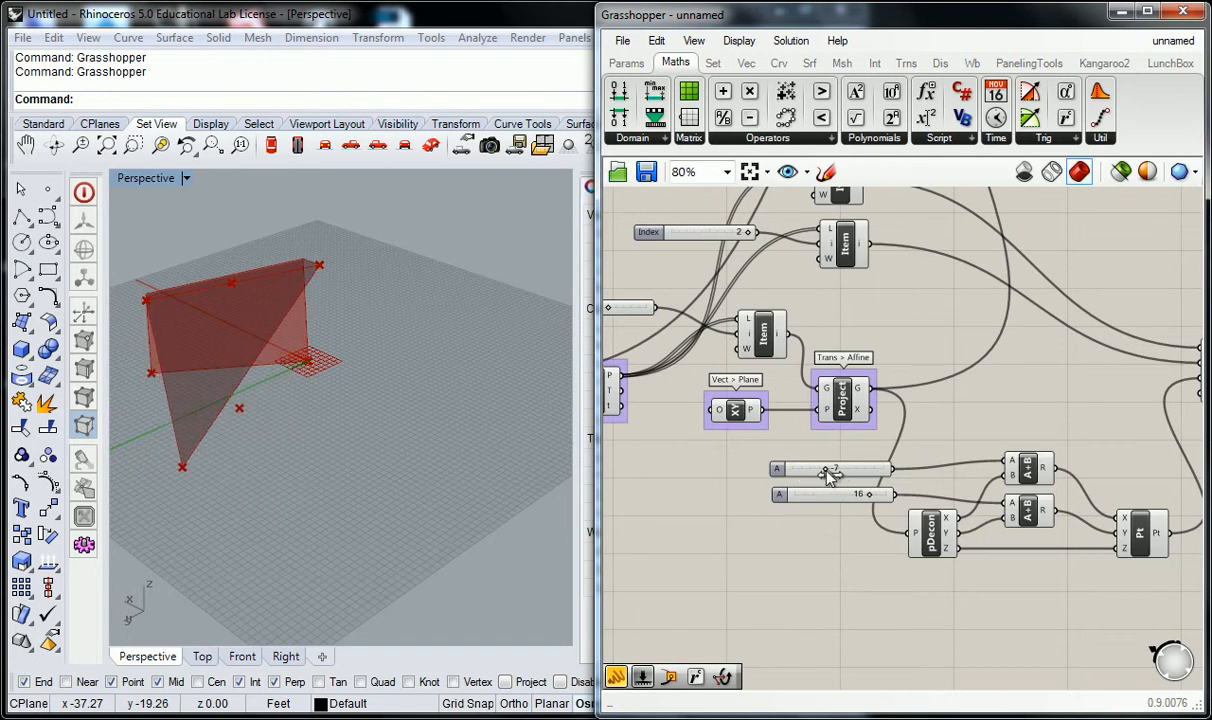
right_drag(316, 355, 338, 398)
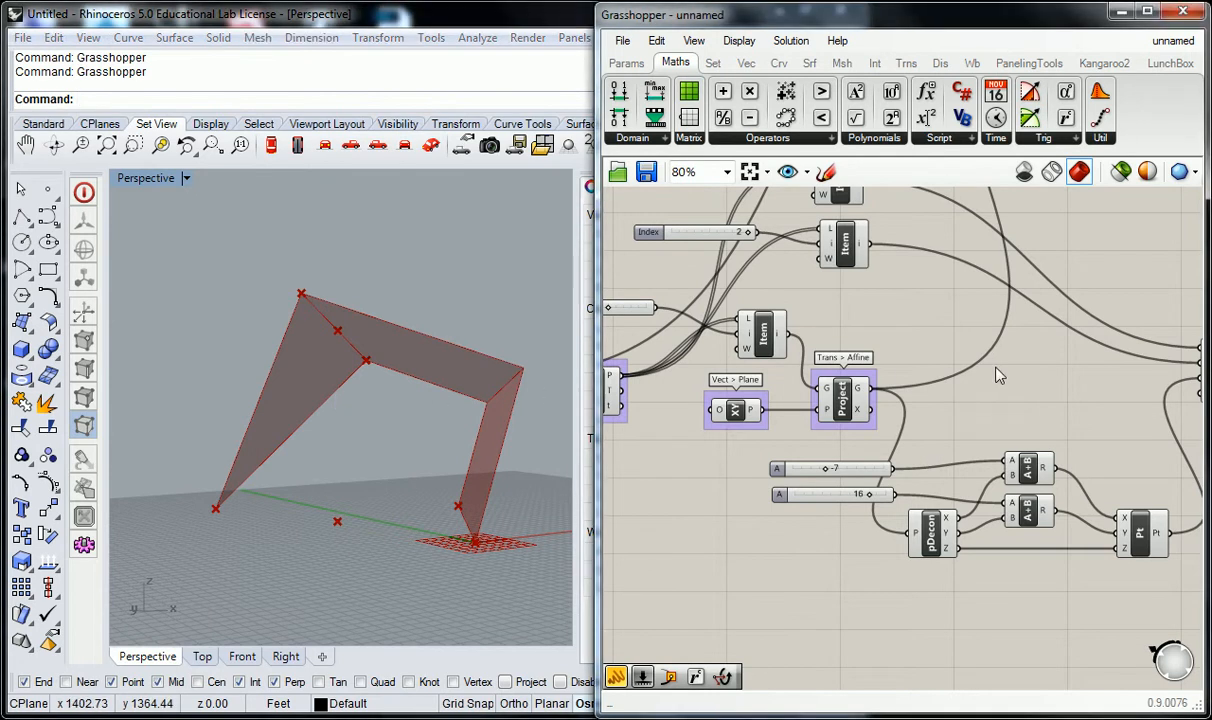
scroll(1016, 445, down, 2)
scroll(1016, 445, down, 1)
right_drag(998, 365, 951, 414)
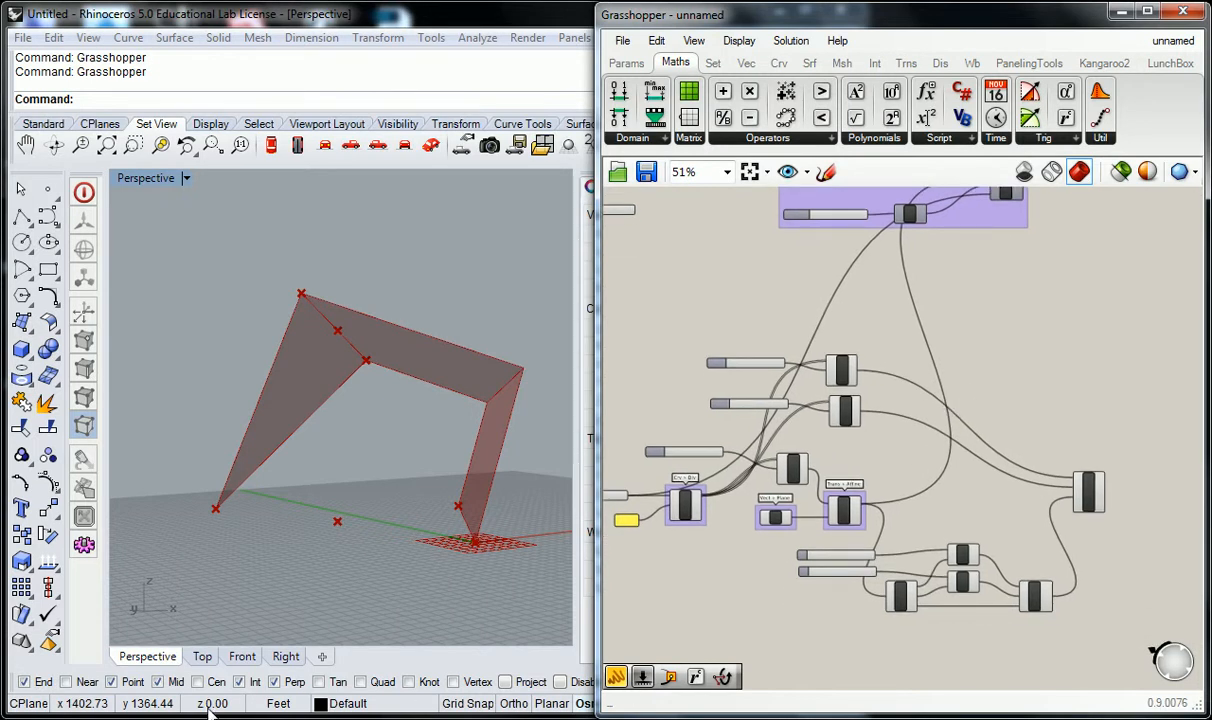